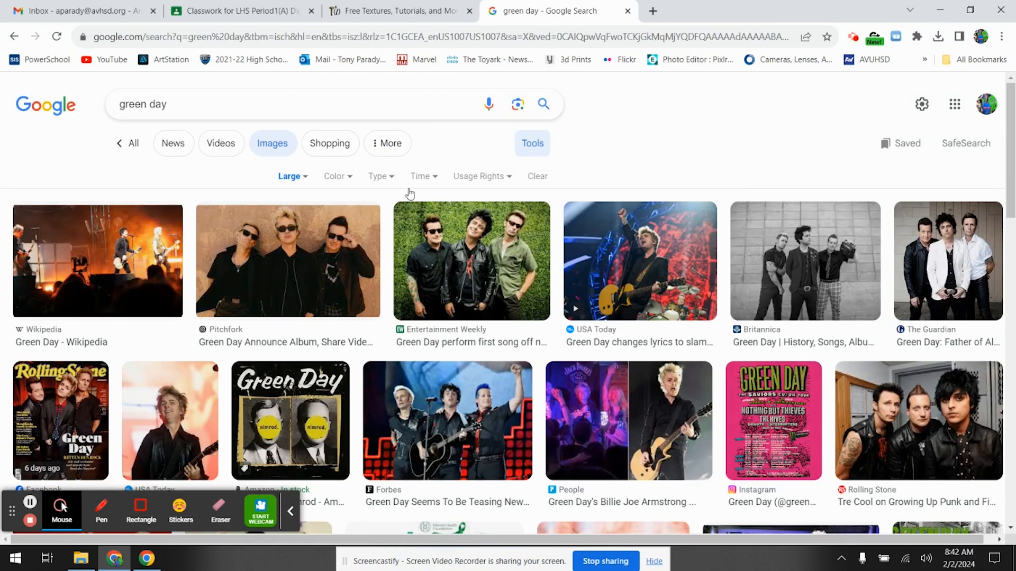
# Browse the Green Day image results and their related images, and open the Last.fm band photo in the preview.
pyautogui.click(491, 262)
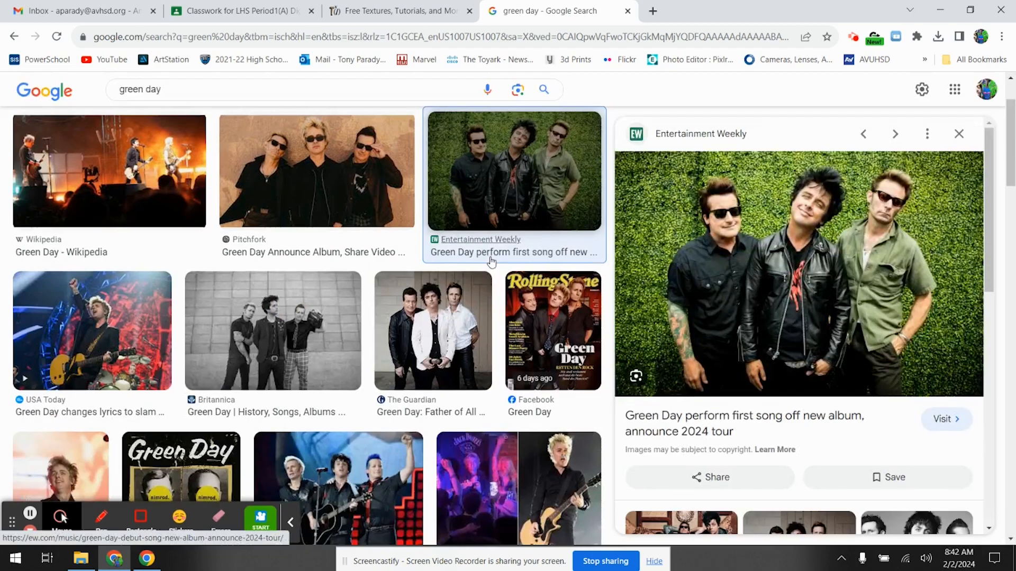
pyautogui.scroll(-4, 771, 272)
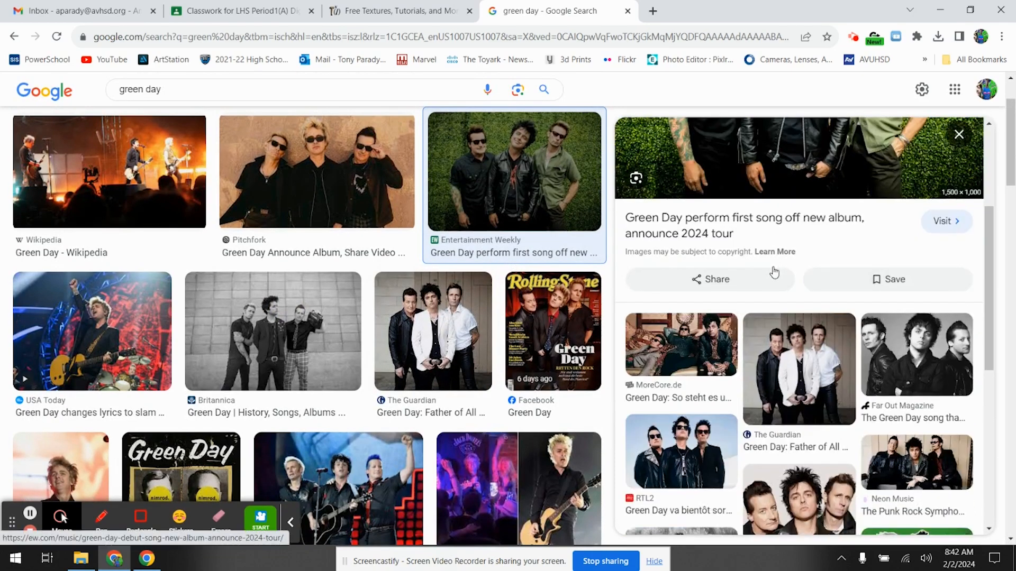
pyautogui.click(890, 343)
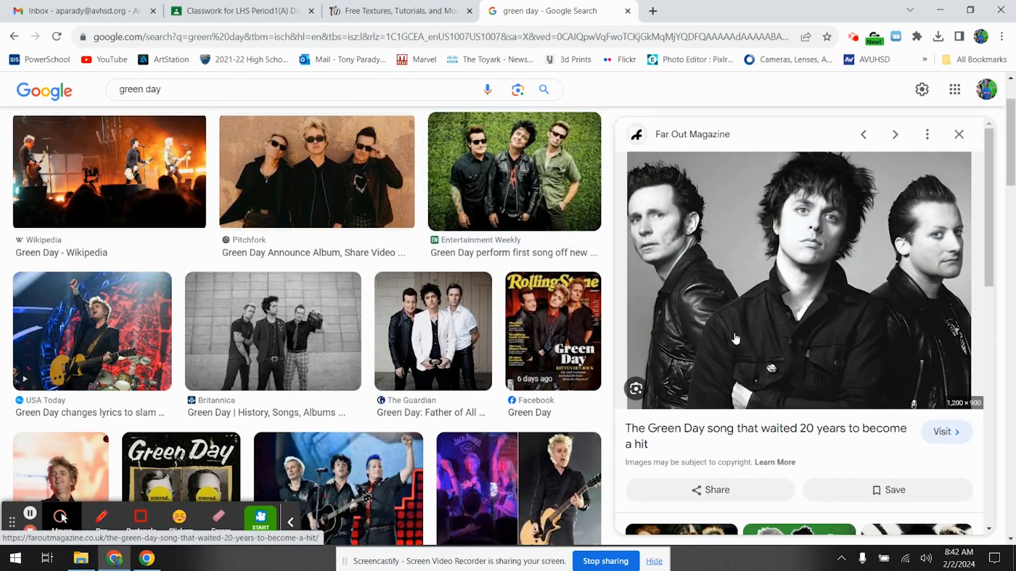
pyautogui.scroll(-5, 729, 338)
pyautogui.click(730, 338)
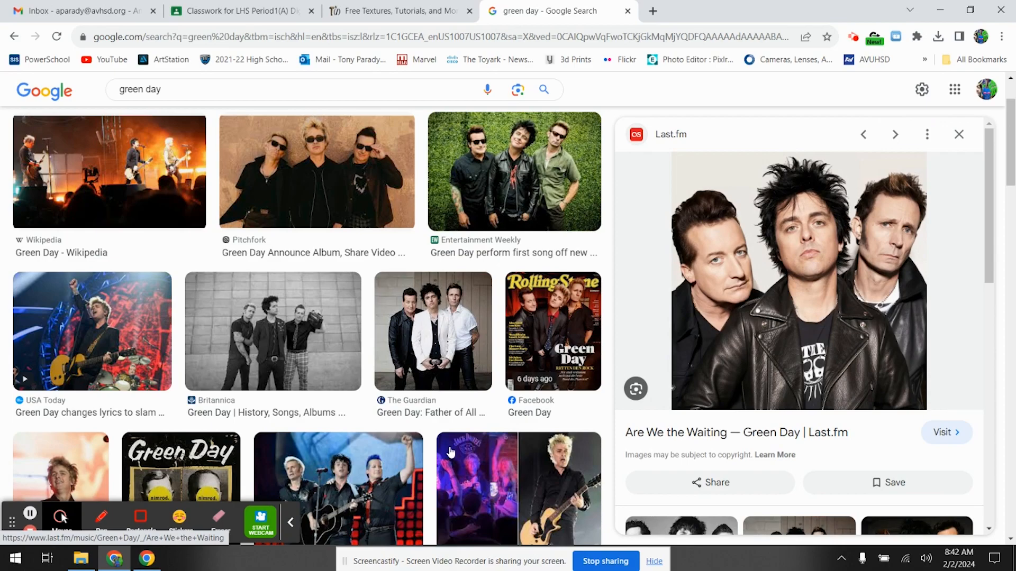
pyautogui.click(293, 531)
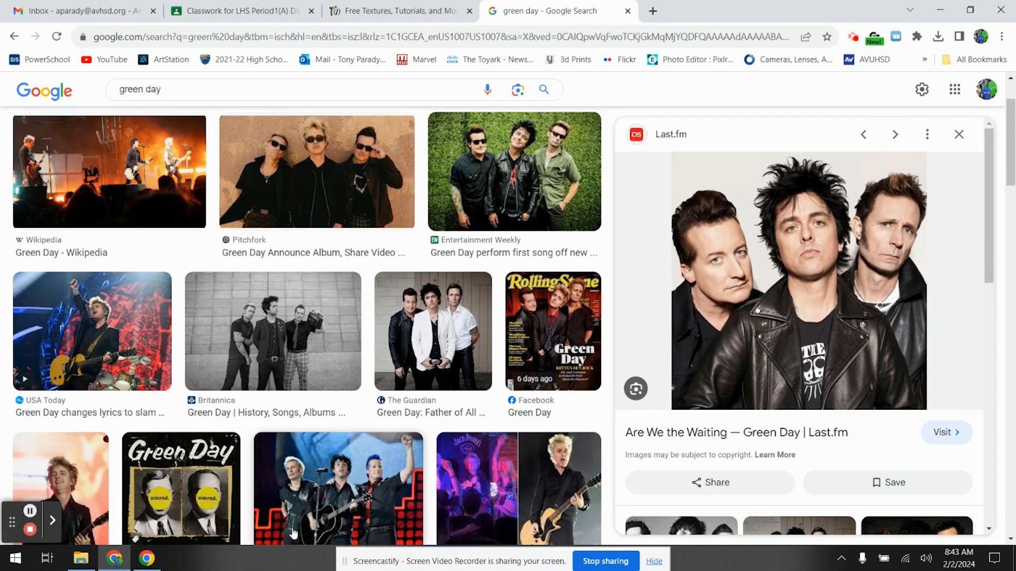
pyautogui.rightClick(803, 248)
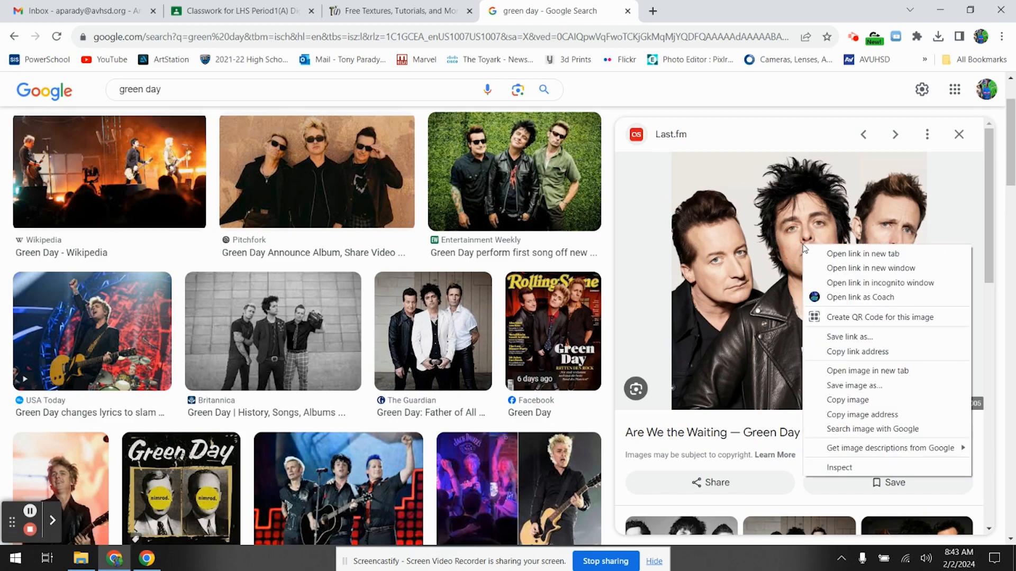
pyautogui.click(832, 386)
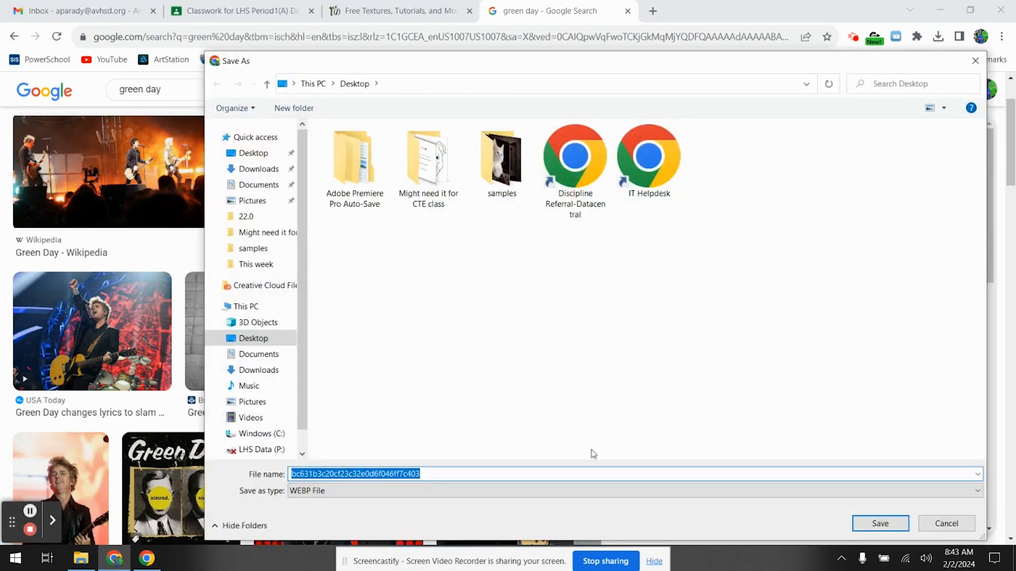
pyautogui.click(940, 524)
# Launch Adobe Photoshop 2022 and clear its recent file list.
pyautogui.click(15, 558)
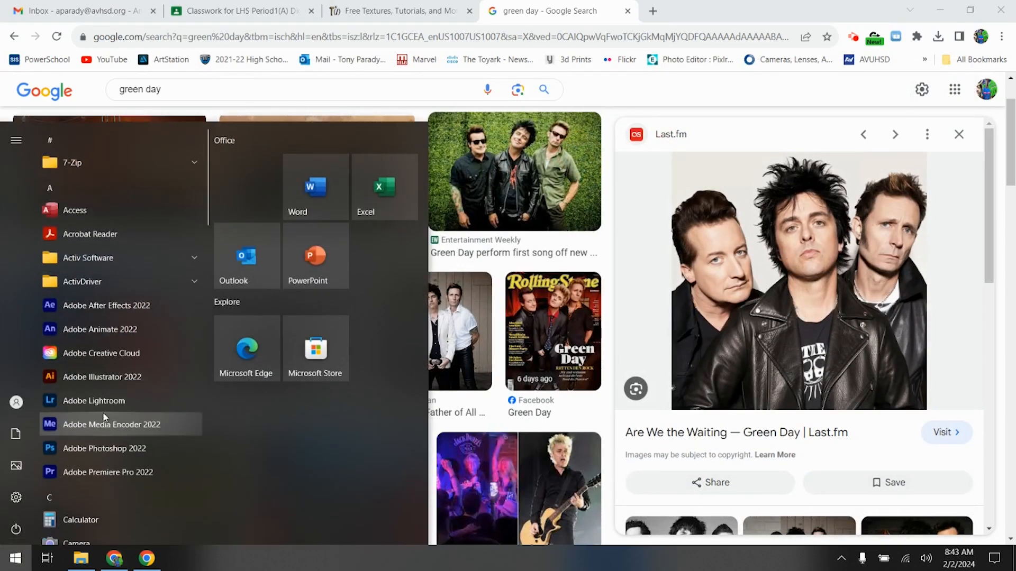
pyautogui.click(104, 450)
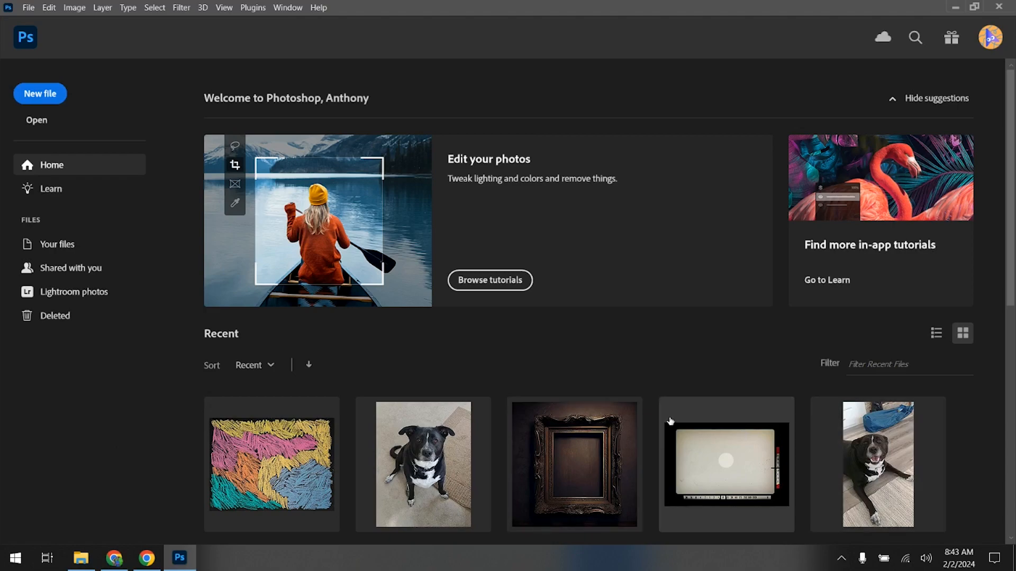
pyautogui.click(33, 9)
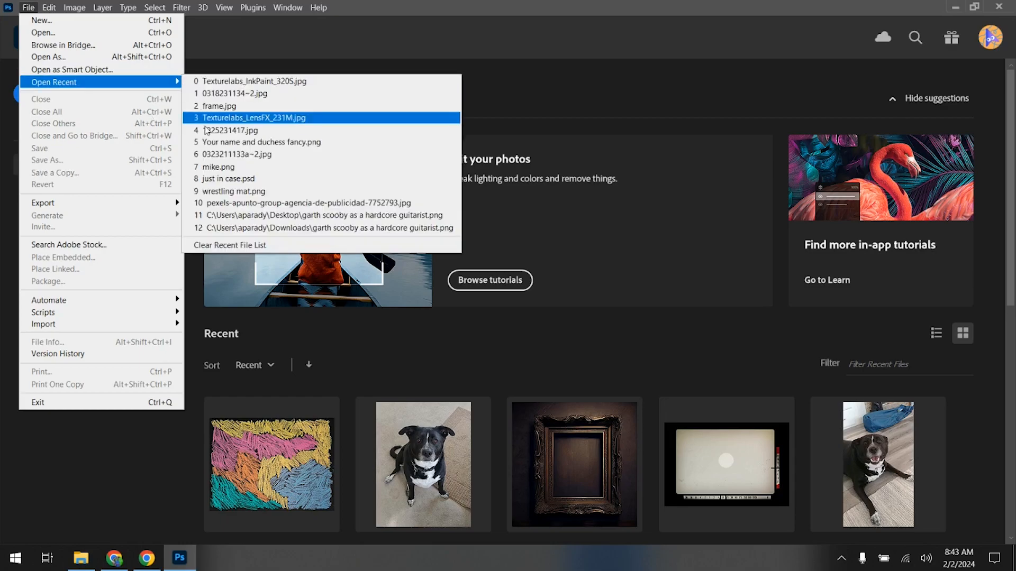
pyautogui.click(228, 245)
# Create a new 15 x 15 inch RGB document at 72 pixels/inch with a white background.
pyautogui.click(38, 97)
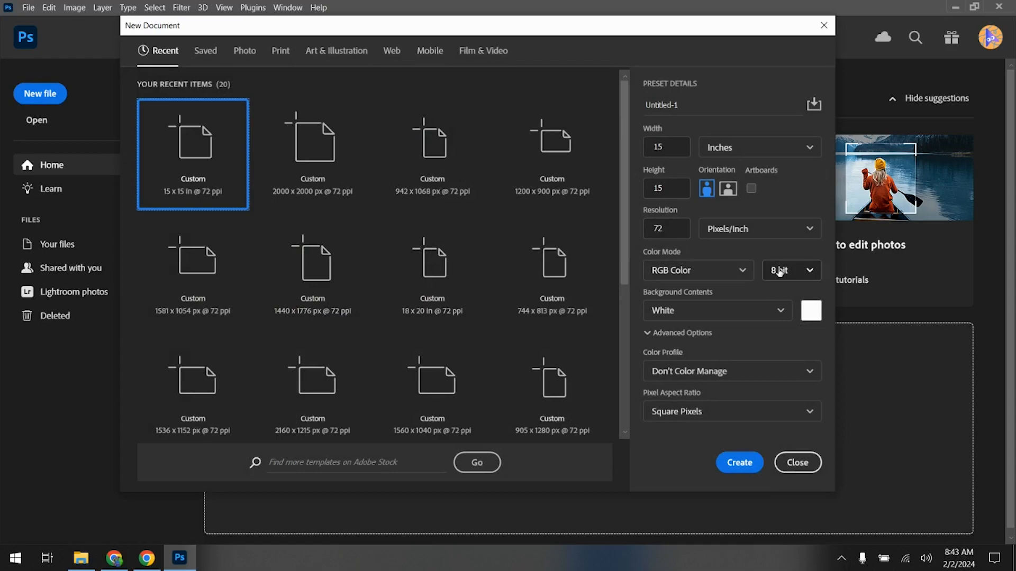
pyautogui.click(739, 463)
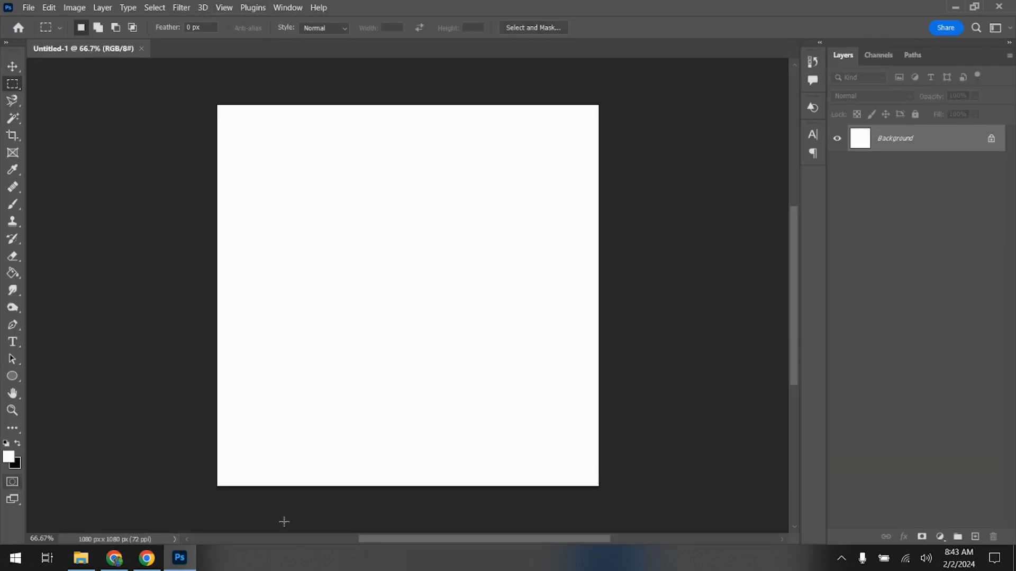
pyautogui.click(285, 8)
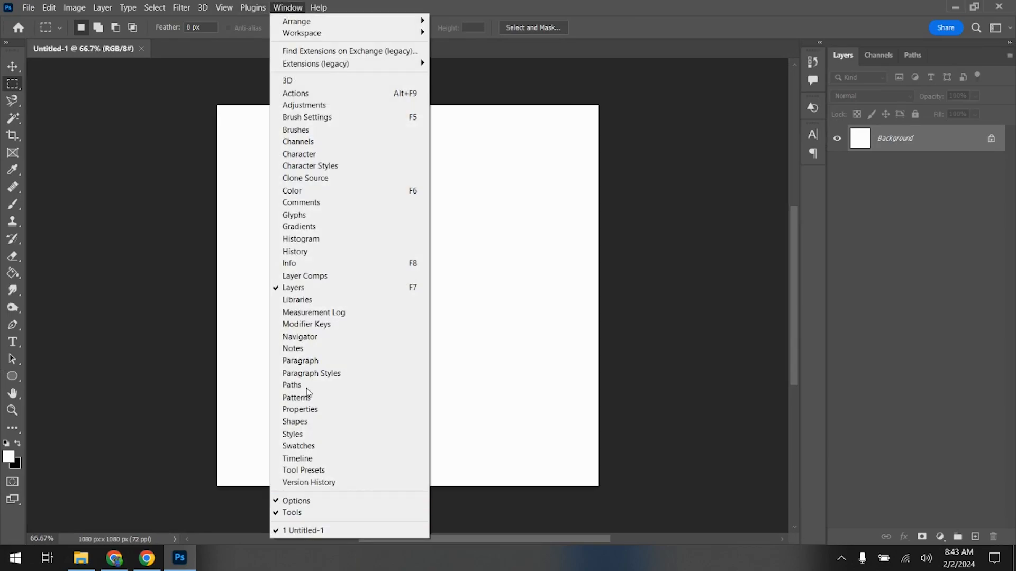
pyautogui.click(126, 154)
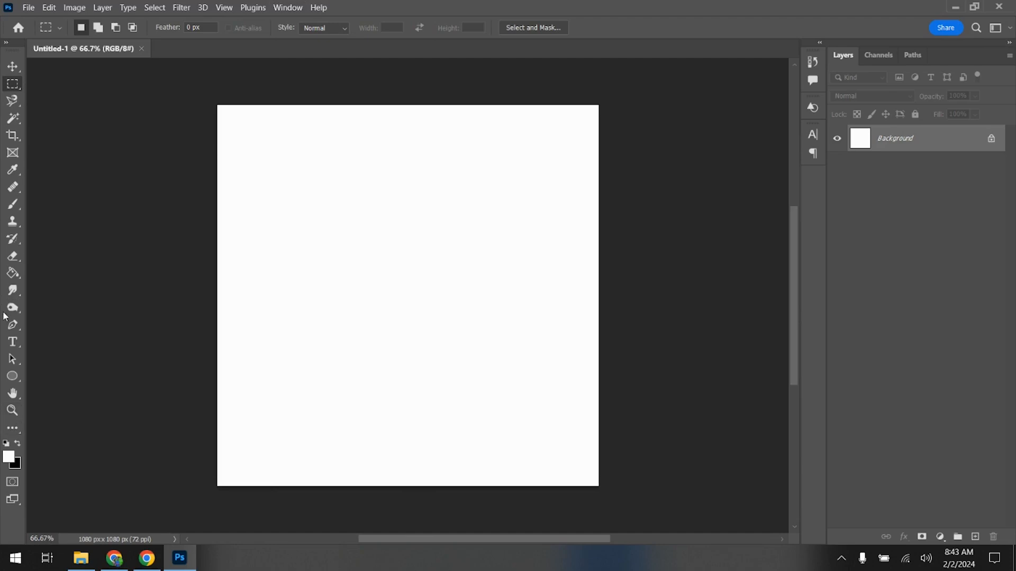
# Restore the toolbar's default tool set in the Customize Toolbar settings.
pyautogui.click(13, 430)
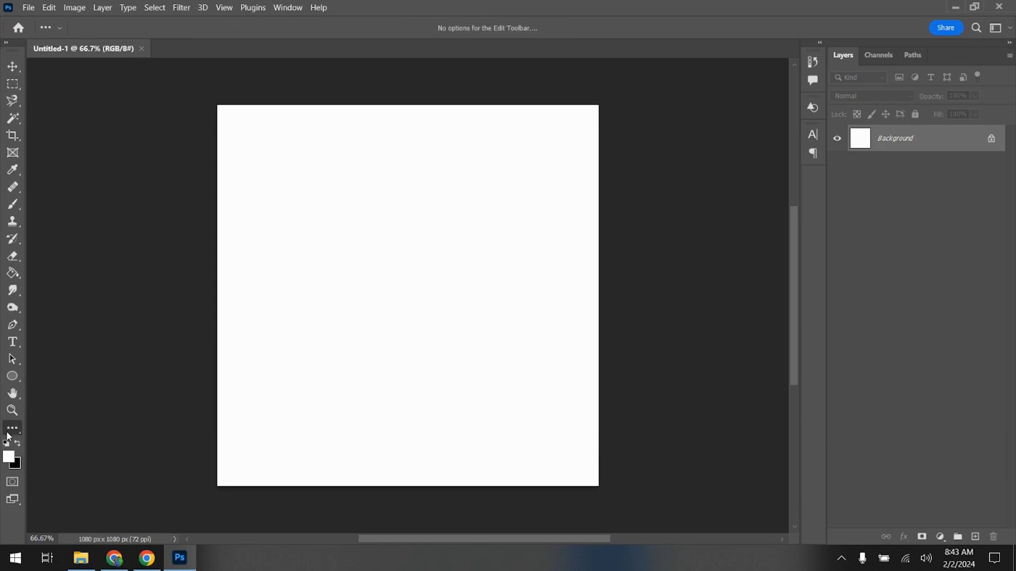
pyautogui.click(8, 433)
pyautogui.click(50, 426)
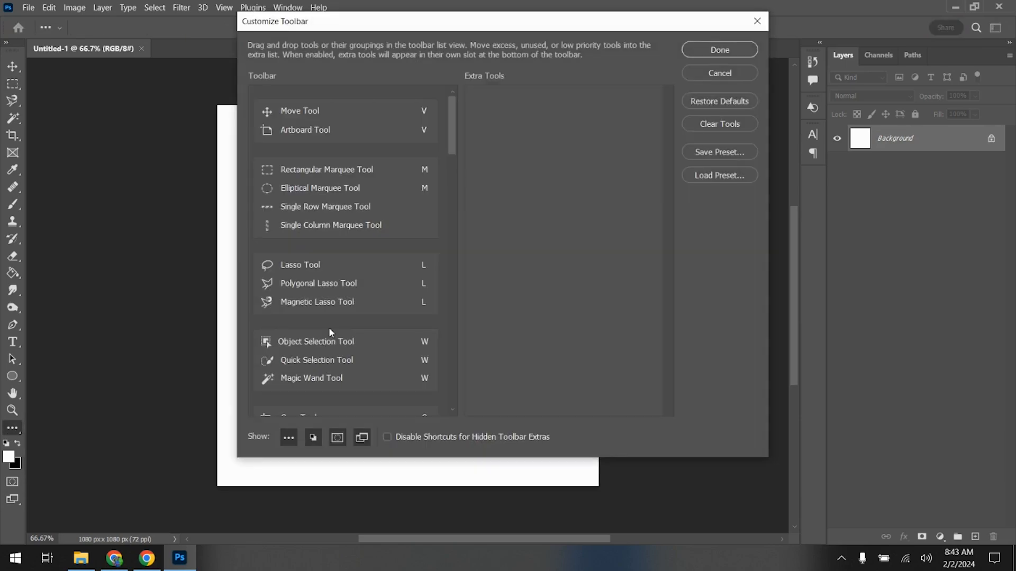
pyautogui.click(733, 101)
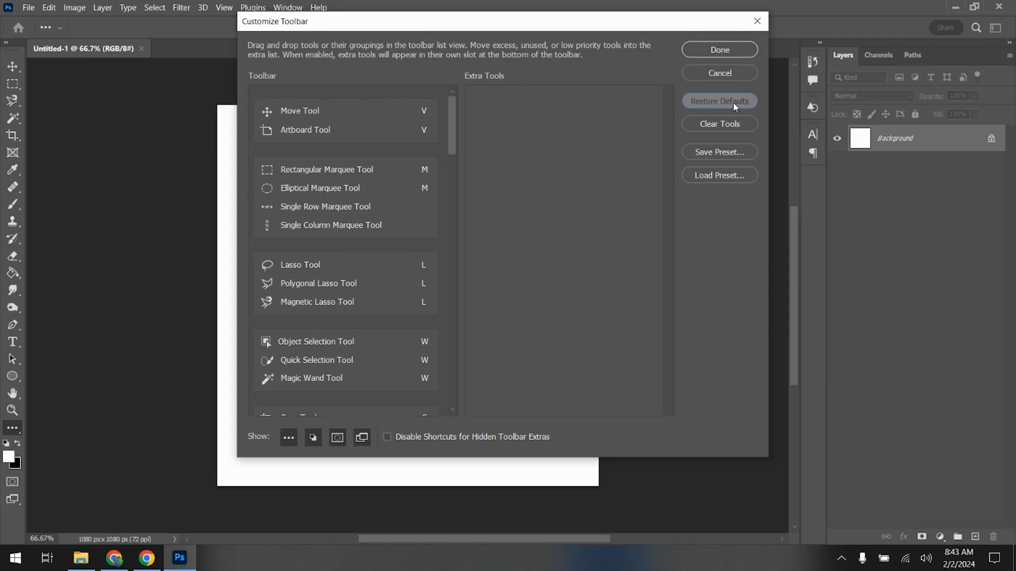
pyautogui.click(738, 49)
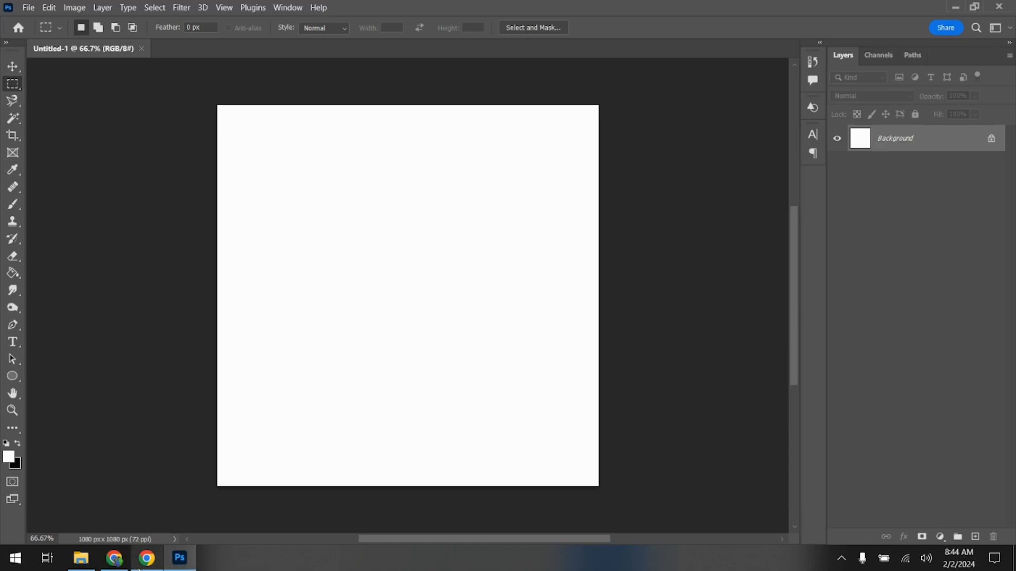
# Copy the Last.fm band photo from Chrome and paste it into the blank Photoshop document.
pyautogui.click(117, 560)
pyautogui.rightClick(809, 273)
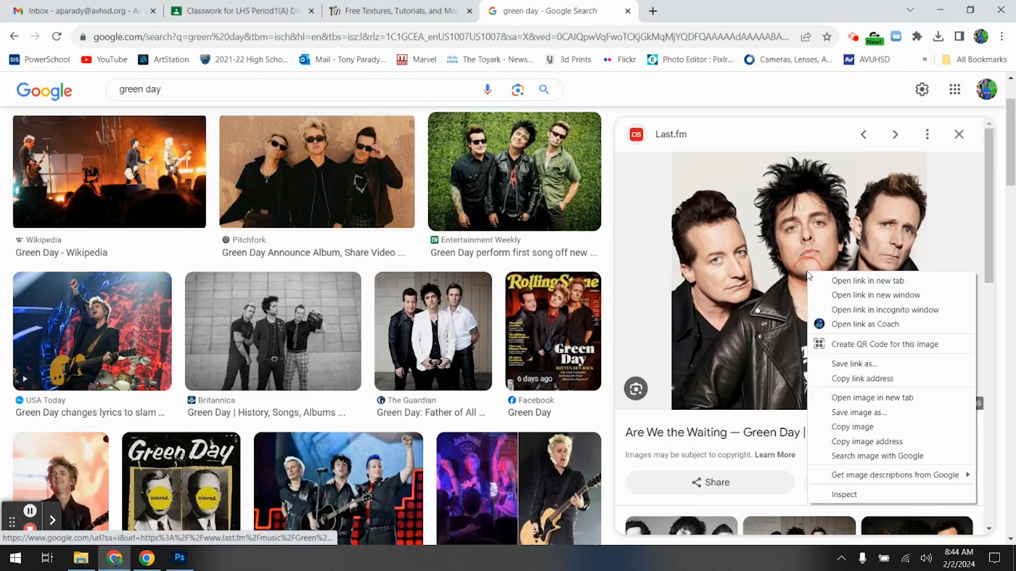
pyautogui.click(823, 426)
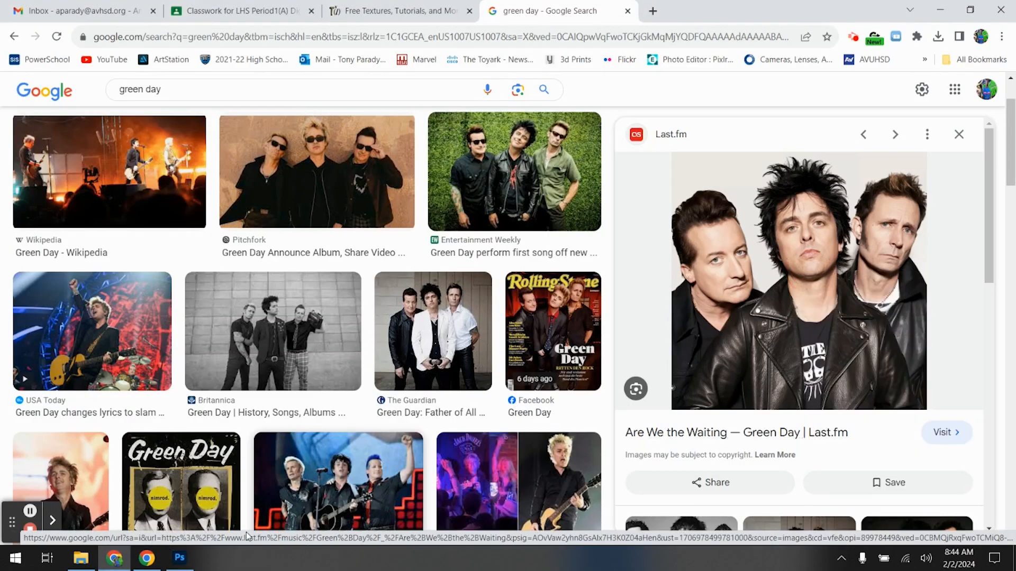
pyautogui.click(184, 564)
pyautogui.hotkey('ctrl', 'v')
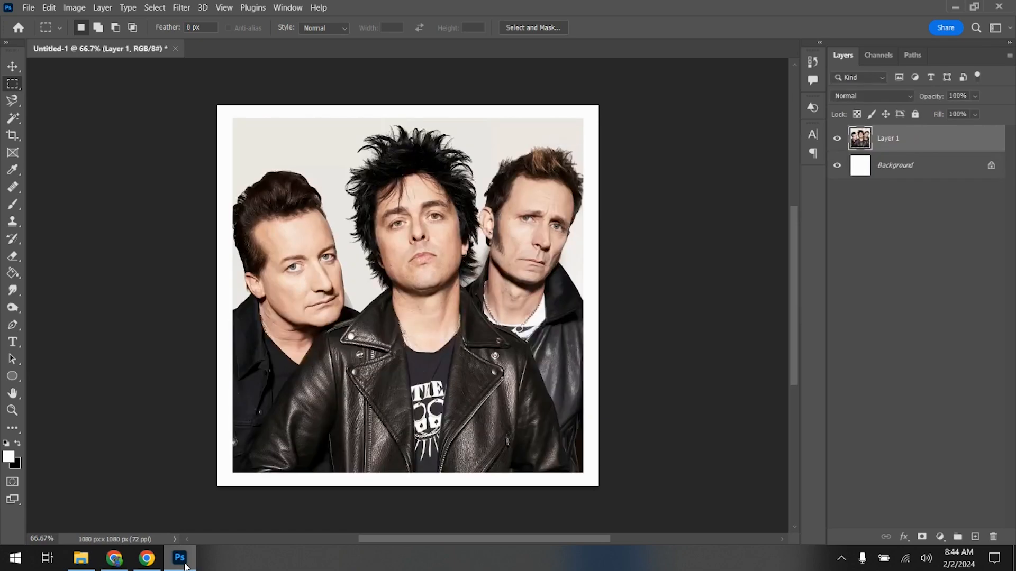
# Scale the pasted band photo to about 108.65% with Free Transform so it fills the whole canvas.
pyautogui.hotkey('ctrl', 't')
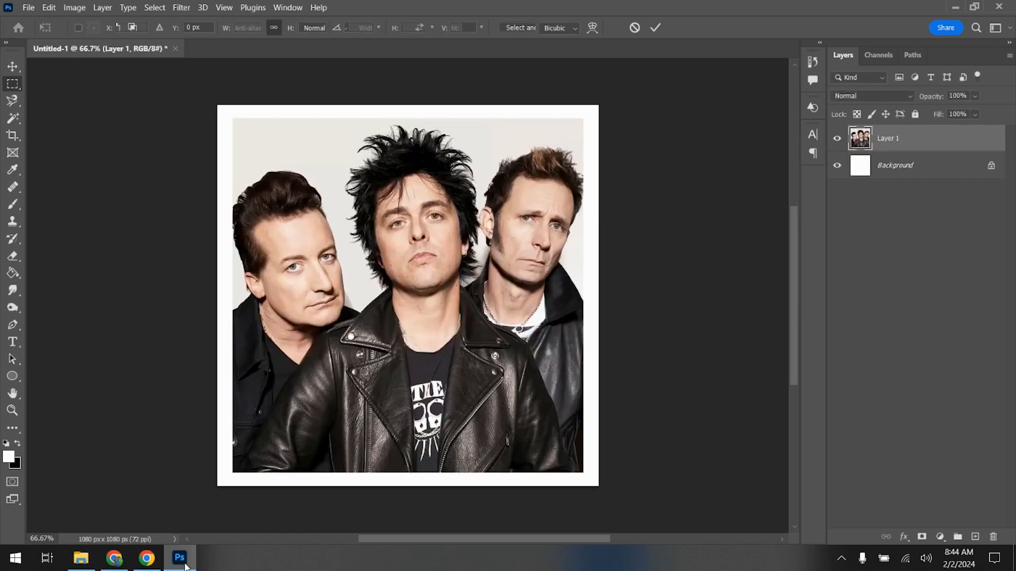
pyautogui.moveTo(407, 115); pyautogui.dragTo(407, 106)
pyautogui.moveTo(407, 472); pyautogui.dragTo(407, 486)
pyautogui.moveTo(591, 298); pyautogui.dragTo(598, 296)
pyautogui.moveTo(222, 299); pyautogui.dragTo(213, 293)
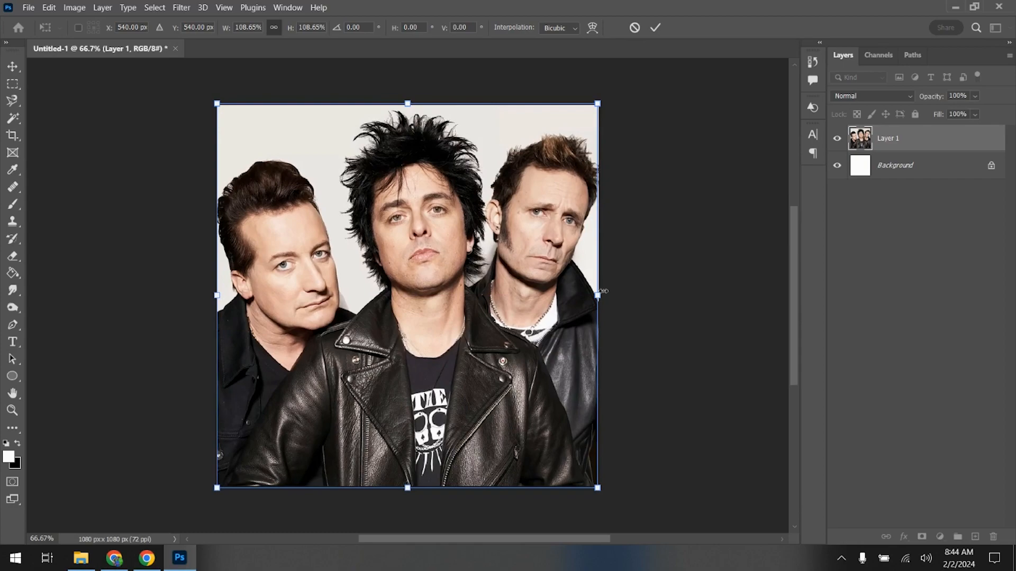
pyautogui.press('Return')
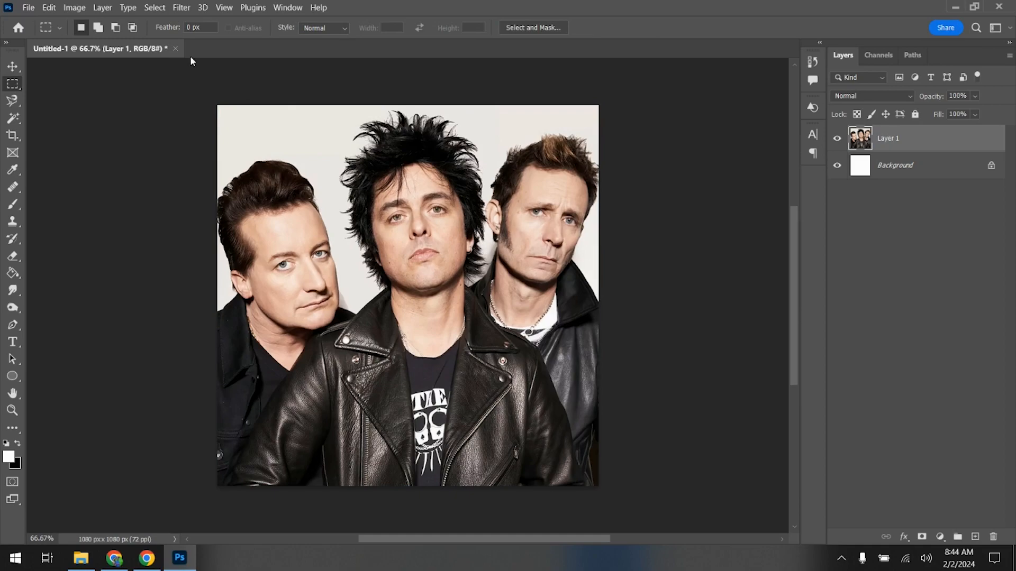
# Select the three band members automatically with the Select Subject command.
pyautogui.click(154, 8)
pyautogui.click(165, 151)
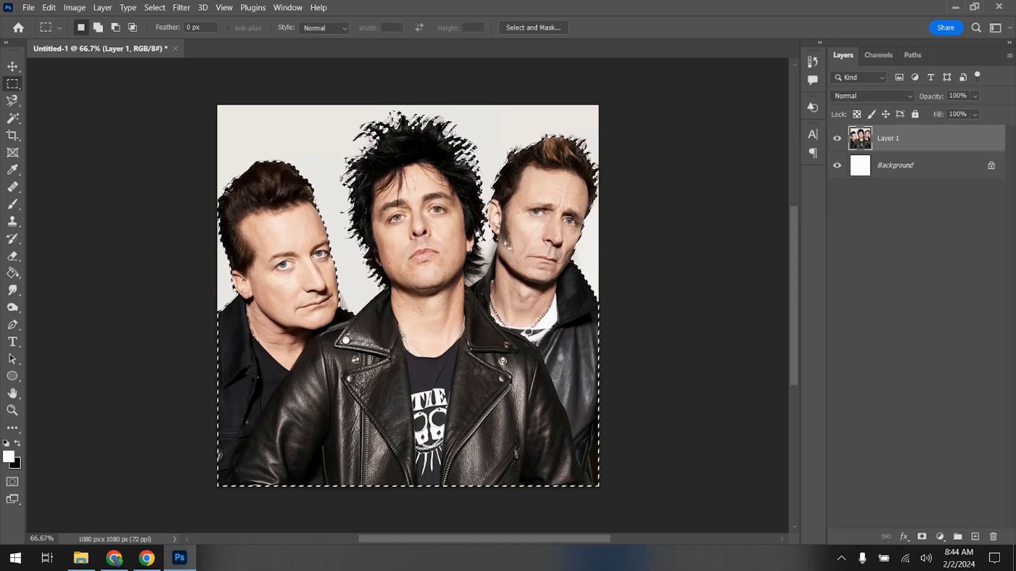
# Subtract the light background gap between the middle man's hair and his neighbour's collar from the selection, using the Magic Wand at tolerance 32.
pyautogui.scroll(3, 494, 258)
pyautogui.scroll(1, 503, 243)
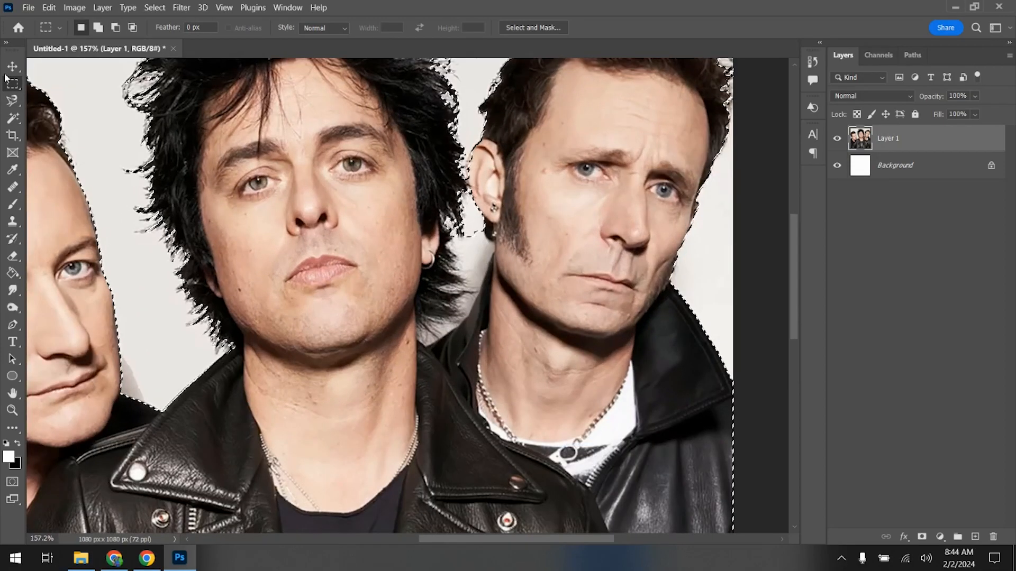
pyautogui.click(14, 121)
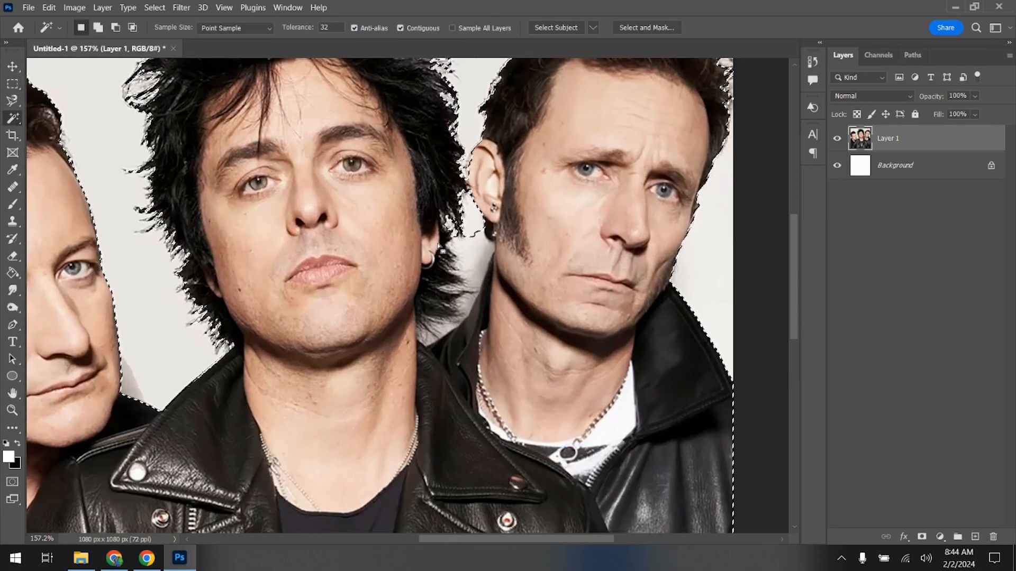
pyautogui.keyDown('shift'); pyautogui.click(467, 253); pyautogui.keyUp('shift')
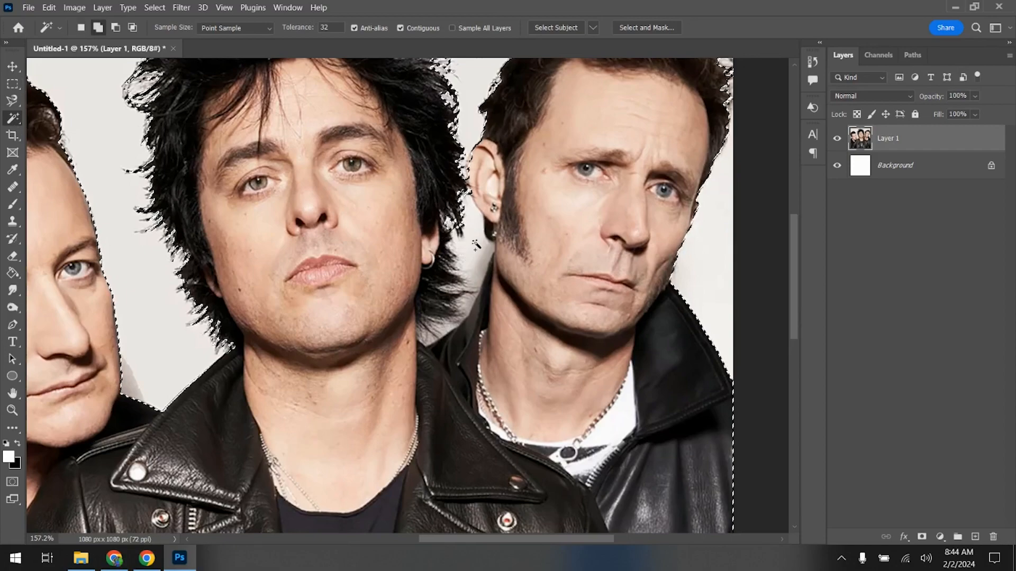
pyautogui.scroll(-2, 464, 262)
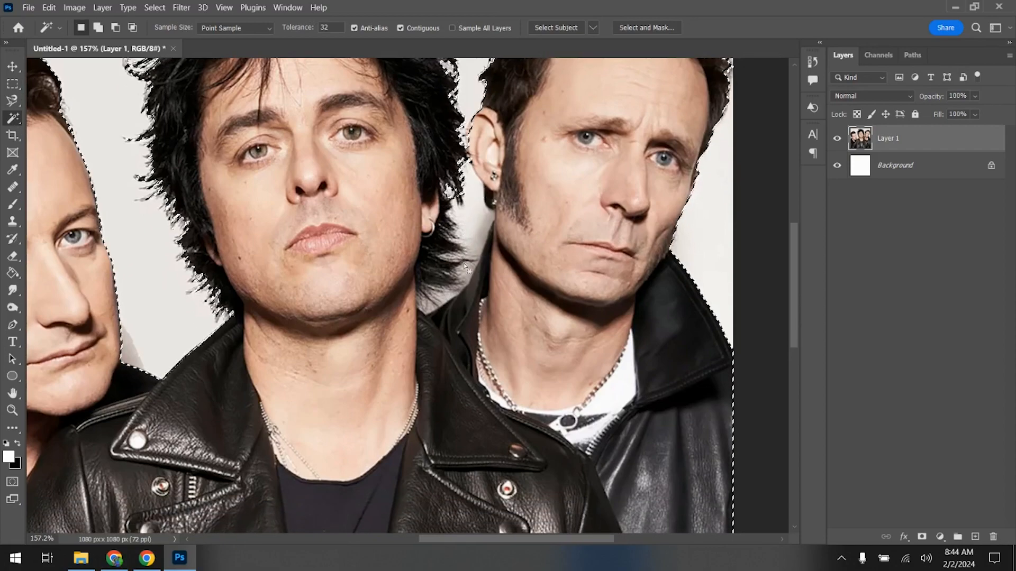
pyautogui.scroll(2, 463, 262)
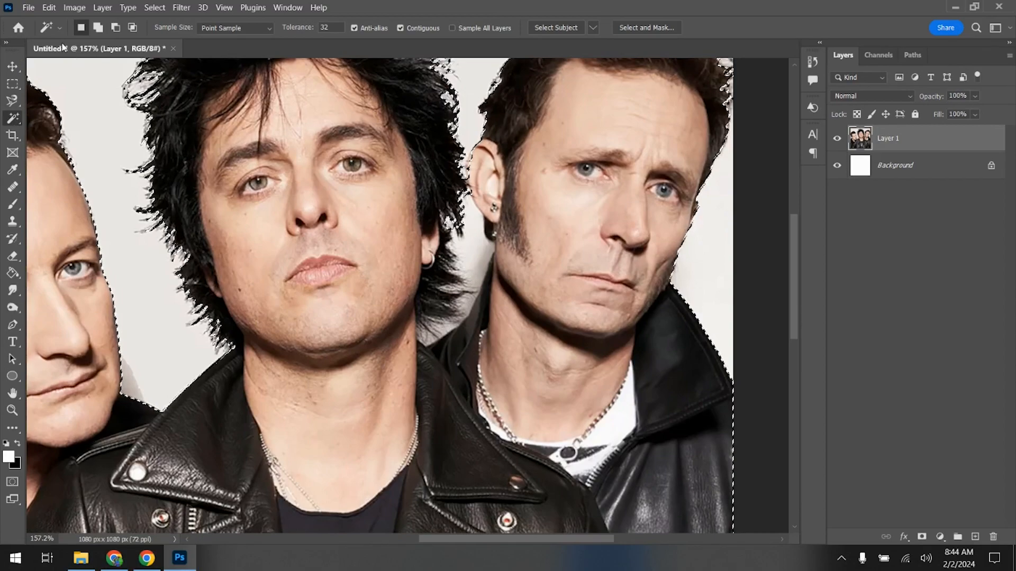
pyautogui.keyDown('alt'); pyautogui.click(486, 261); pyautogui.keyUp('alt')
pyautogui.keyDown('alt'); pyautogui.click(486, 262); pyautogui.keyUp('alt')
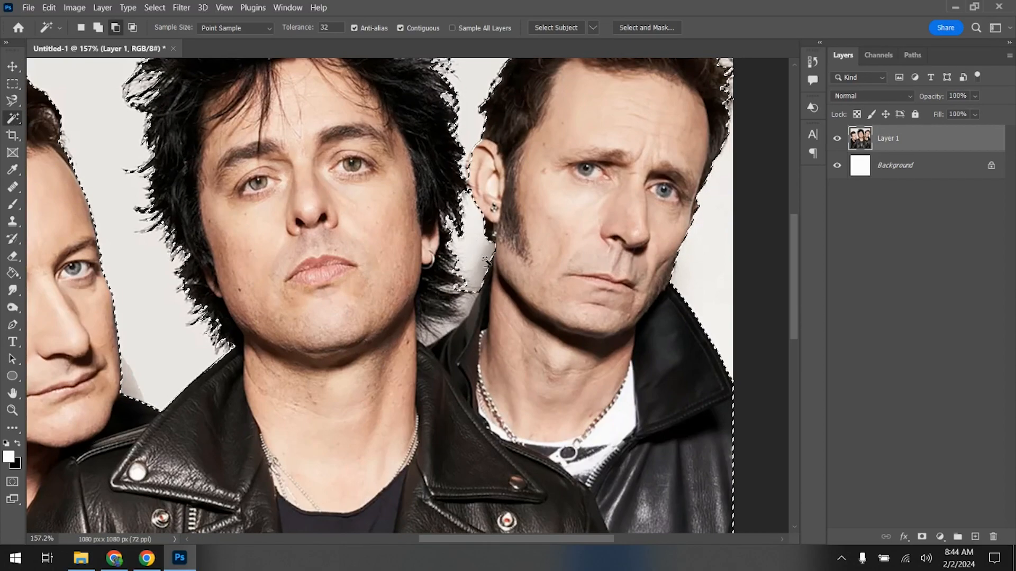
pyautogui.keyDown('alt'); pyautogui.click(467, 308); pyautogui.keyUp('alt')
pyautogui.keyDown('alt'); pyautogui.click(432, 339); pyautogui.keyUp('alt')
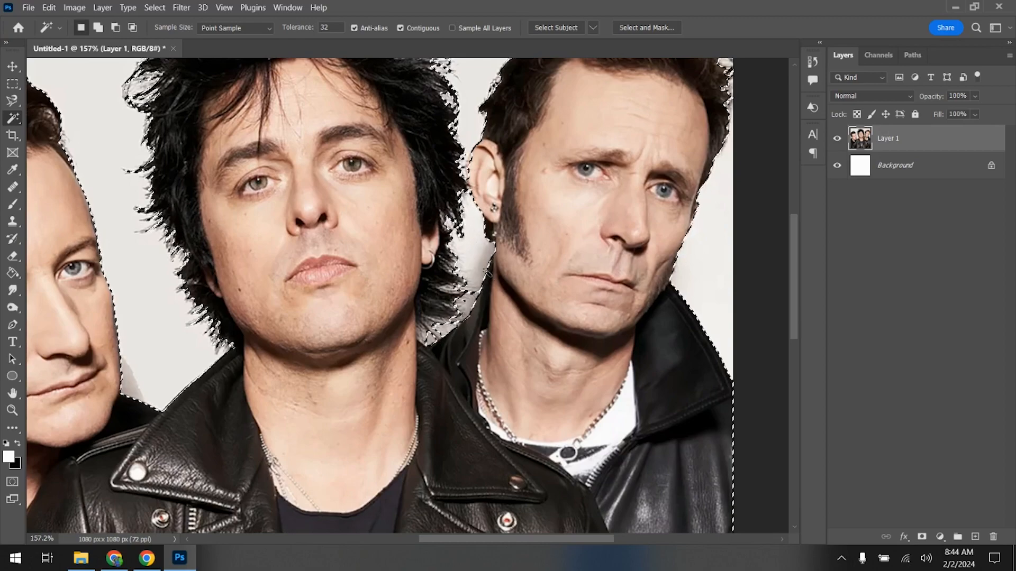
pyautogui.scroll(-4, 432, 339)
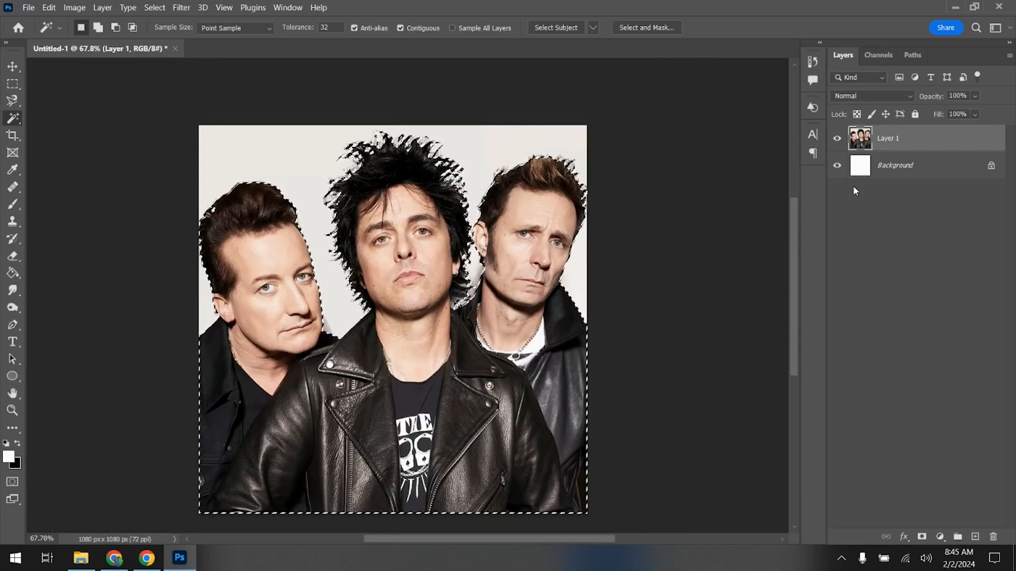
# Add a layer mask to Layer 1 from the selection and toggle the Background layer's visibility to check the cutout.
pyautogui.click(922, 536)
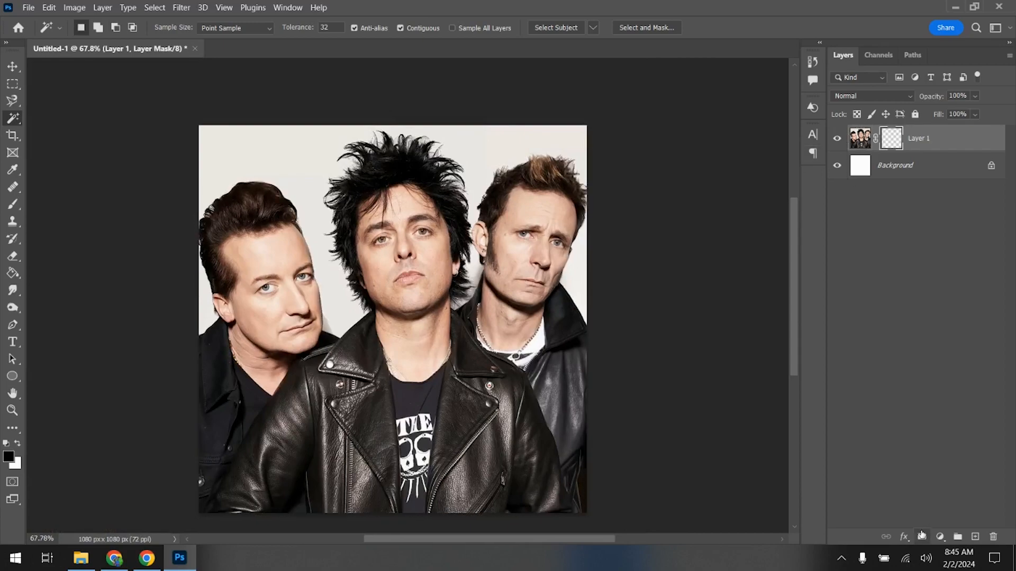
pyautogui.click(837, 167)
pyautogui.click(836, 167)
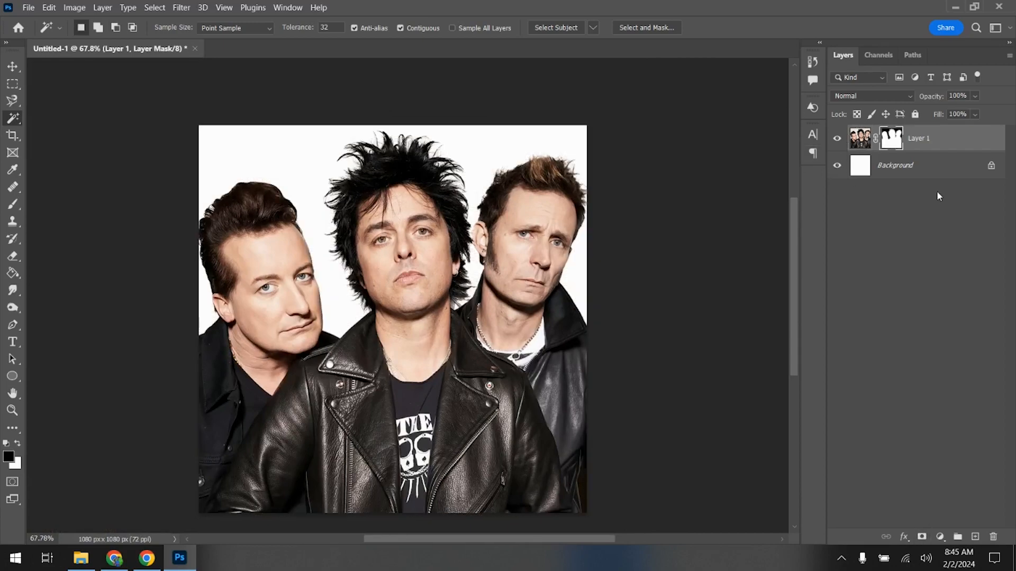
# Add a Gradient Map adjustment layer above the masked band photo and toggle its visibility to compare the effect.
pyautogui.moveTo(81, 568)
pyautogui.click(83, 8)
pyautogui.click(81, 9)
pyautogui.click(940, 537)
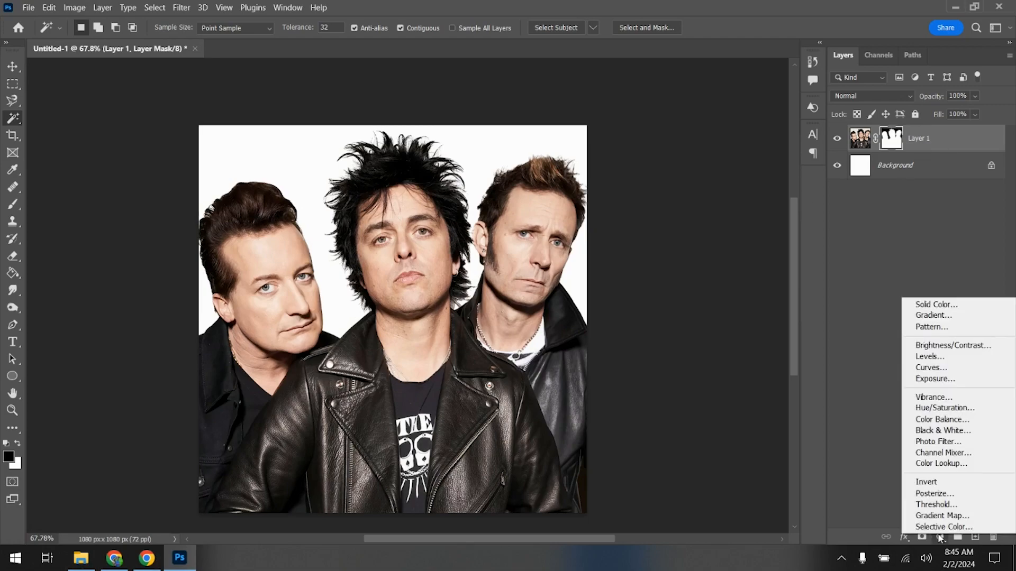
pyautogui.click(936, 517)
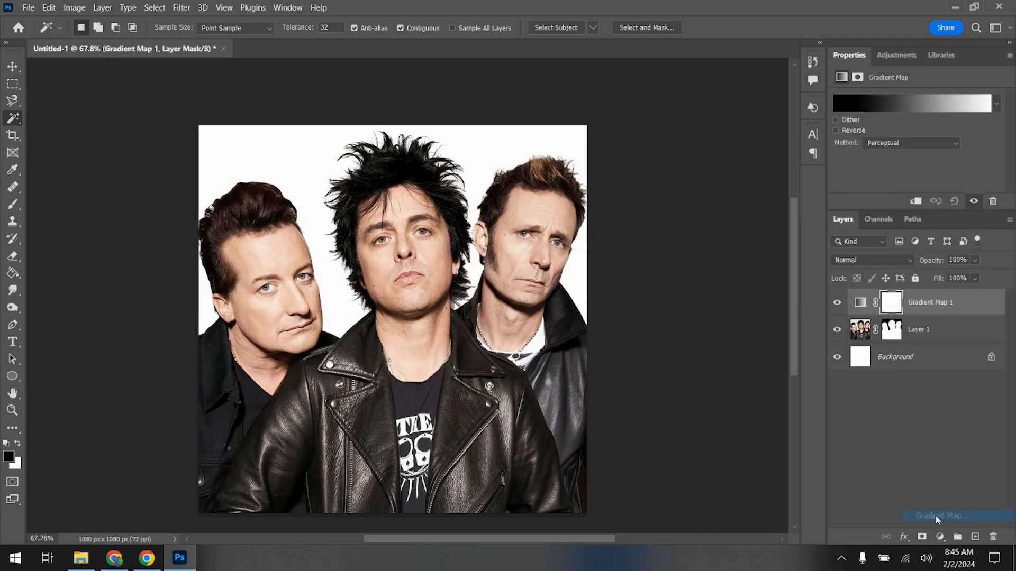
pyautogui.click(837, 304)
pyautogui.click(838, 303)
# Edit the gradient map's gradient and set its dark colour stop at 0% to bright green 0cf549.
pyautogui.click(905, 106)
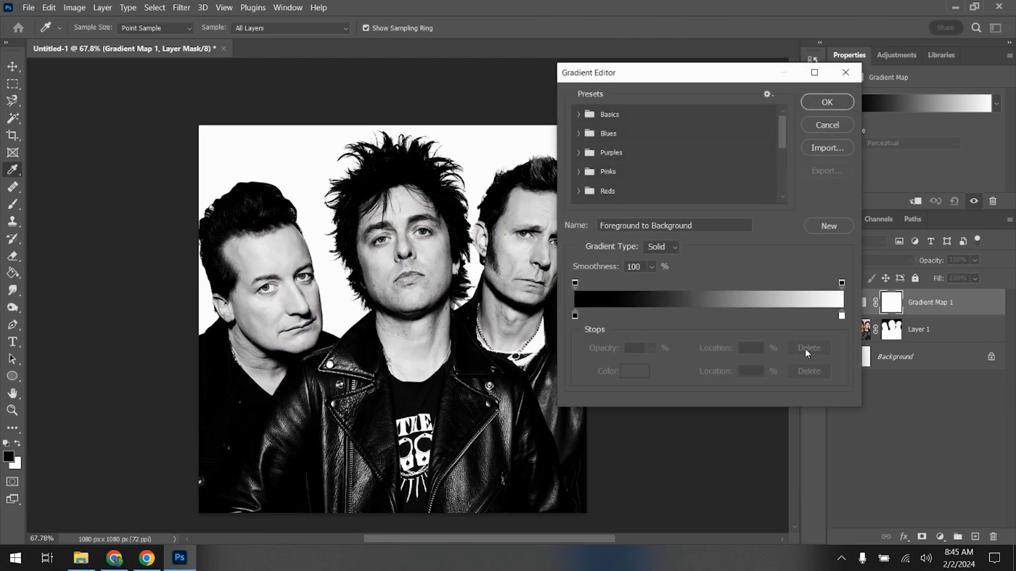
pyautogui.click(576, 317)
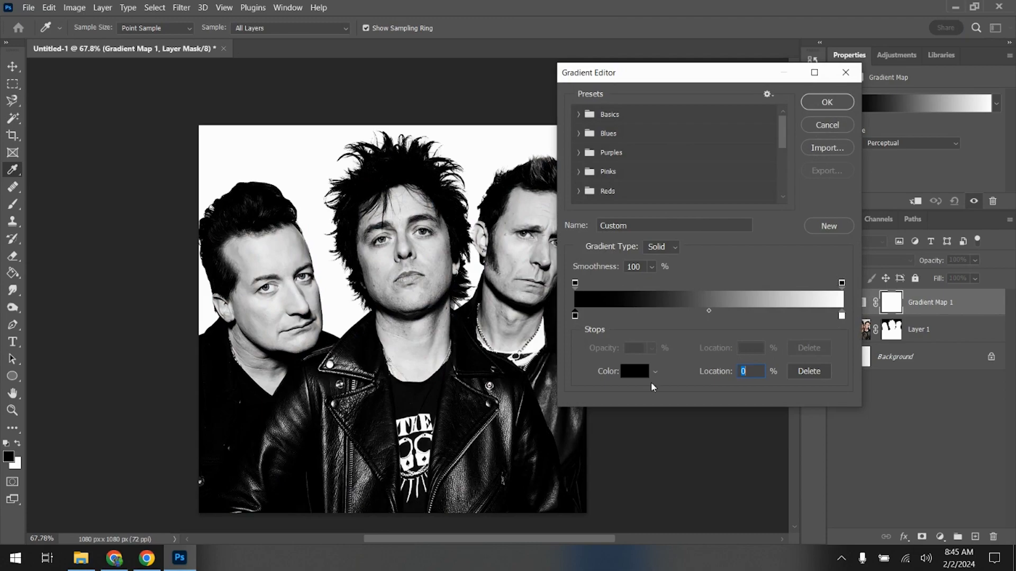
pyautogui.click(635, 374)
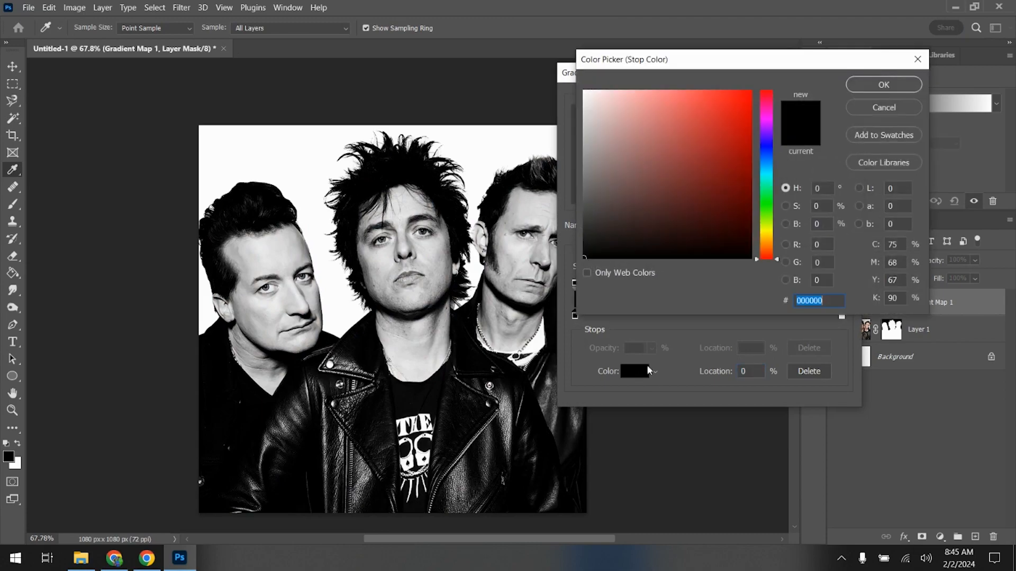
pyautogui.click(764, 196)
pyautogui.click(743, 97)
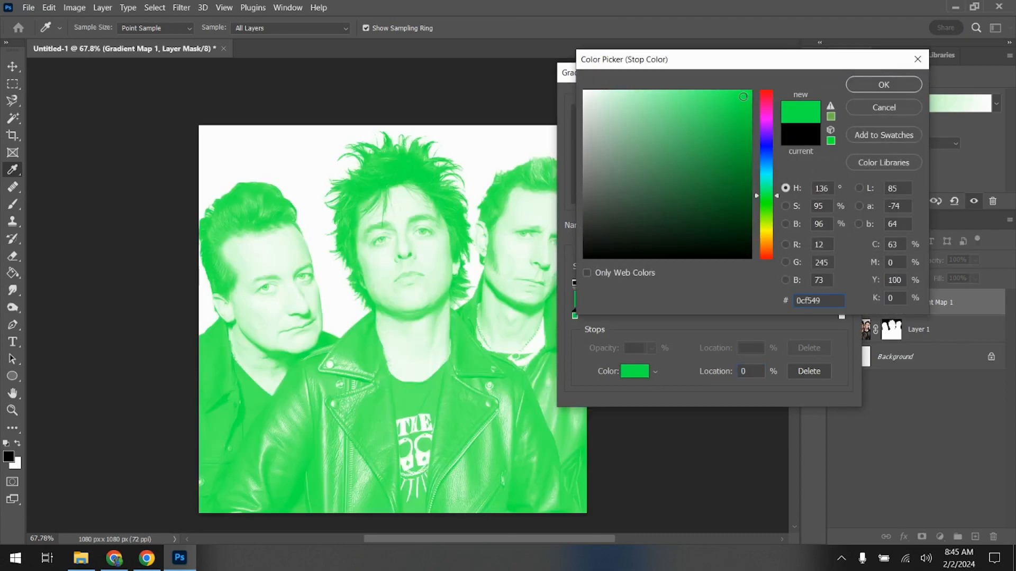
pyautogui.click(860, 84)
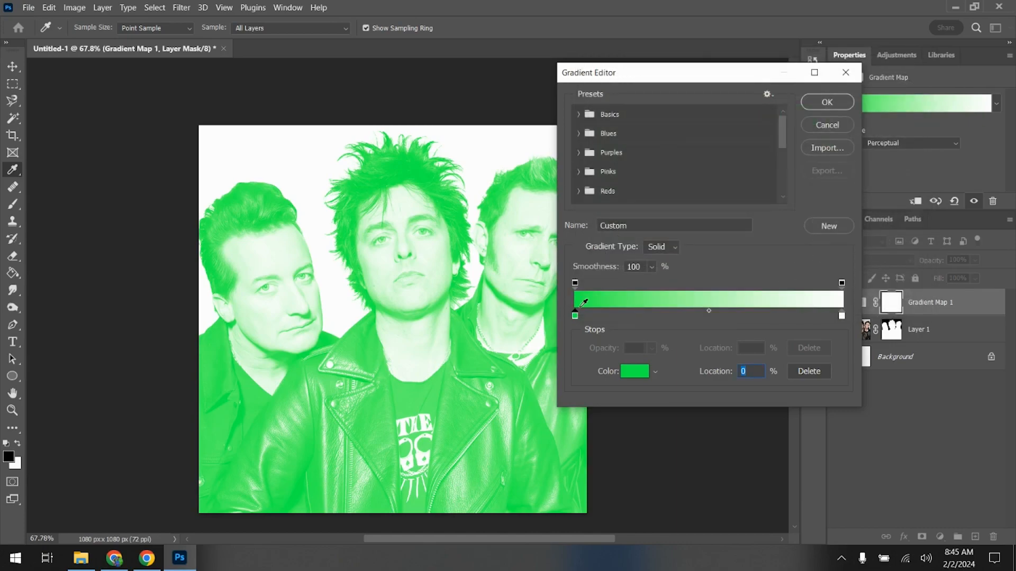
# Relocate the green stop to 51% and add a near-black 030303 stop at 0% of the gradient.
pyautogui.moveTo(575, 317); pyautogui.dragTo(635, 328)
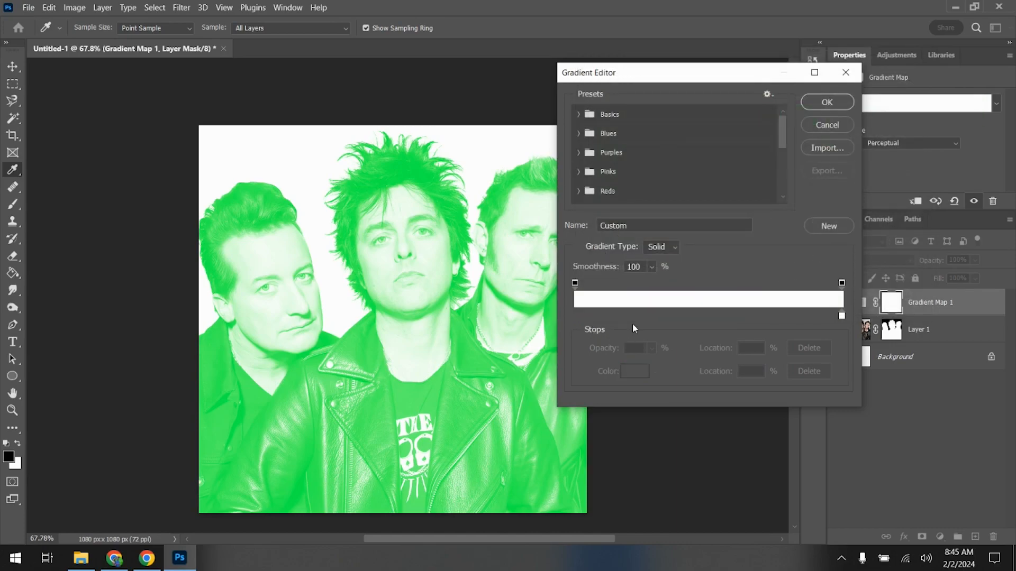
pyautogui.click(709, 316)
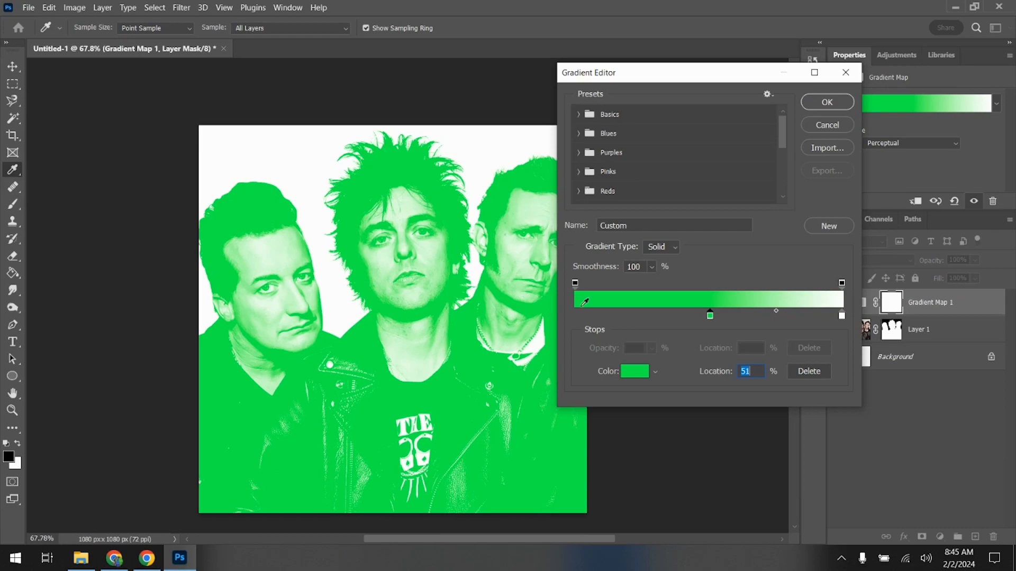
pyautogui.click(577, 316)
pyautogui.click(634, 373)
pyautogui.click(585, 257)
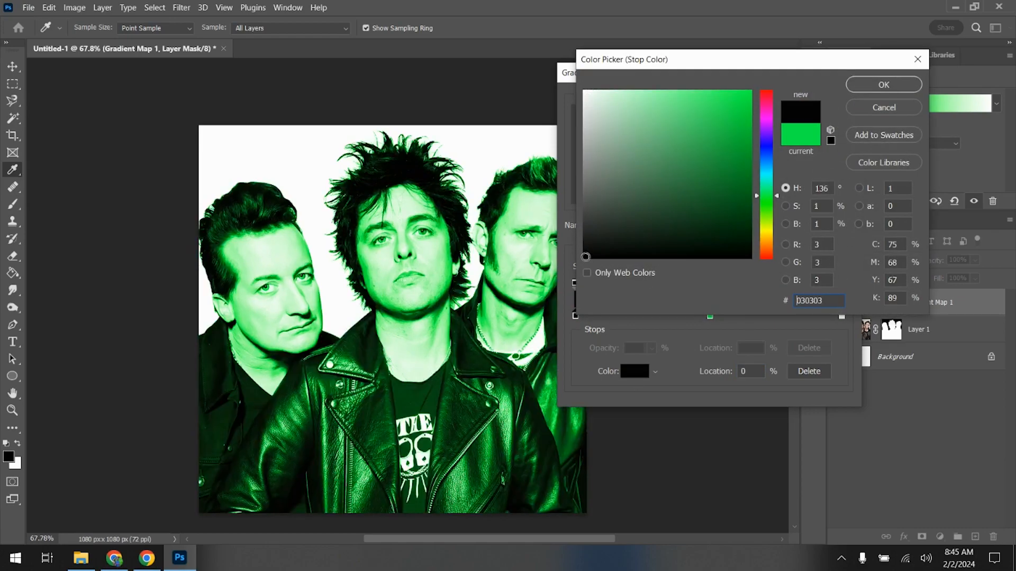
pyautogui.click(874, 86)
# Move the green stop to 55%, and try a second green stop at 35% before deleting it.
pyautogui.moveTo(710, 320); pyautogui.dragTo(722, 320)
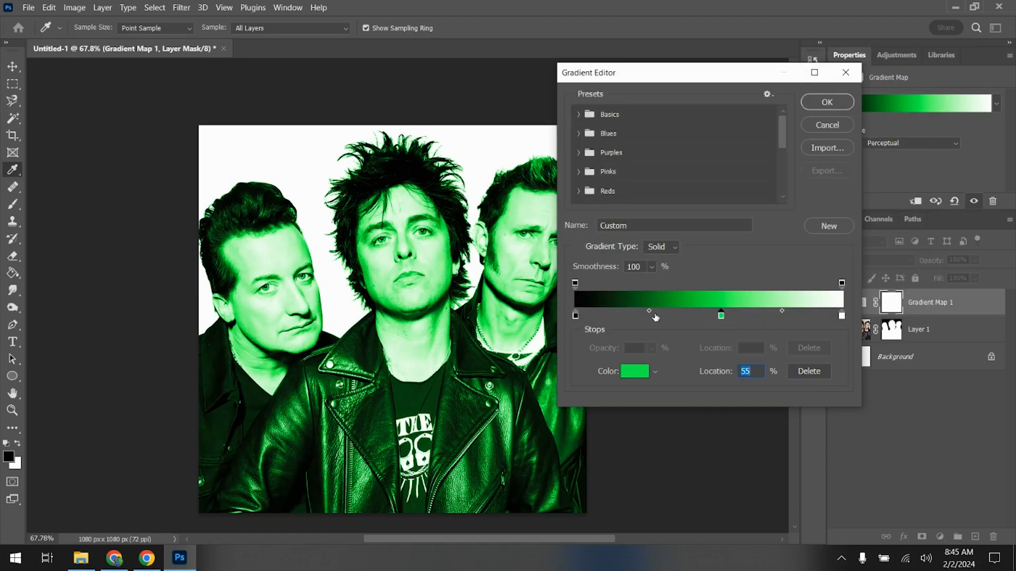
pyautogui.moveTo(651, 317); pyautogui.dragTo(668, 316)
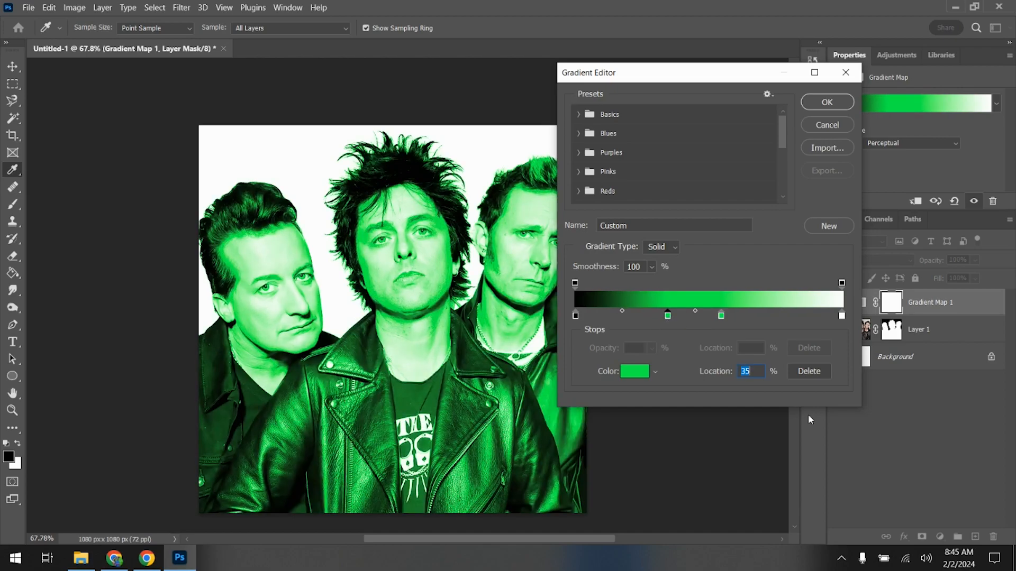
pyautogui.click(807, 371)
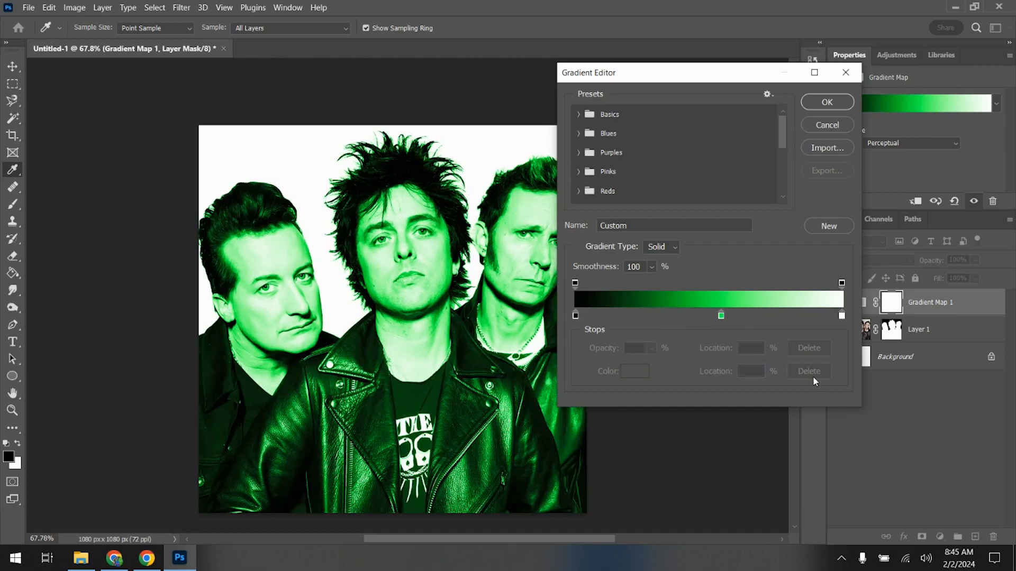
# Shift the midpoint between the black and green stops to 66%, accept the gradient, and delete the Gradient Map layer.
pyautogui.click(720, 316)
pyautogui.moveTo(650, 311); pyautogui.dragTo(668, 315)
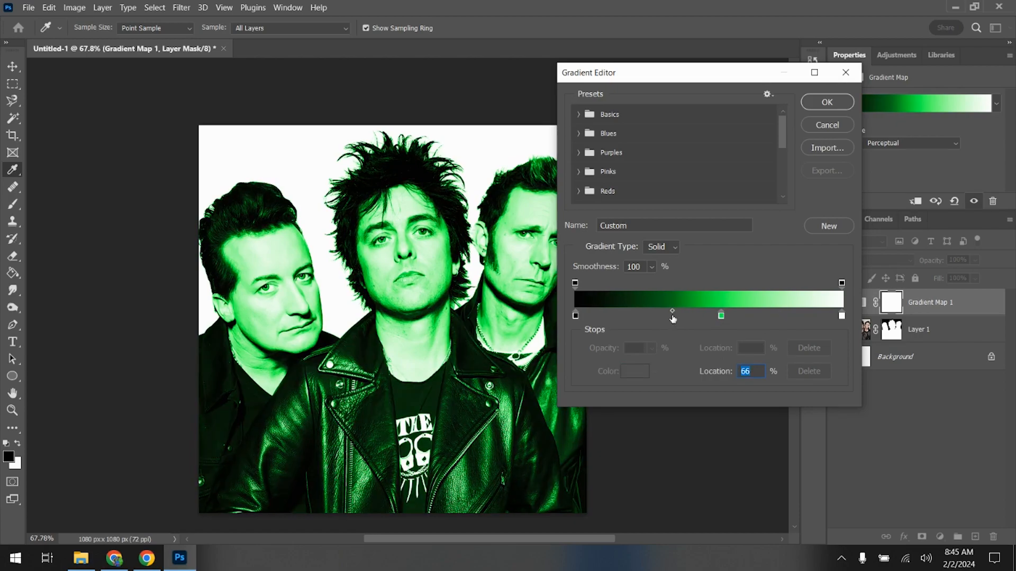
pyautogui.click(826, 102)
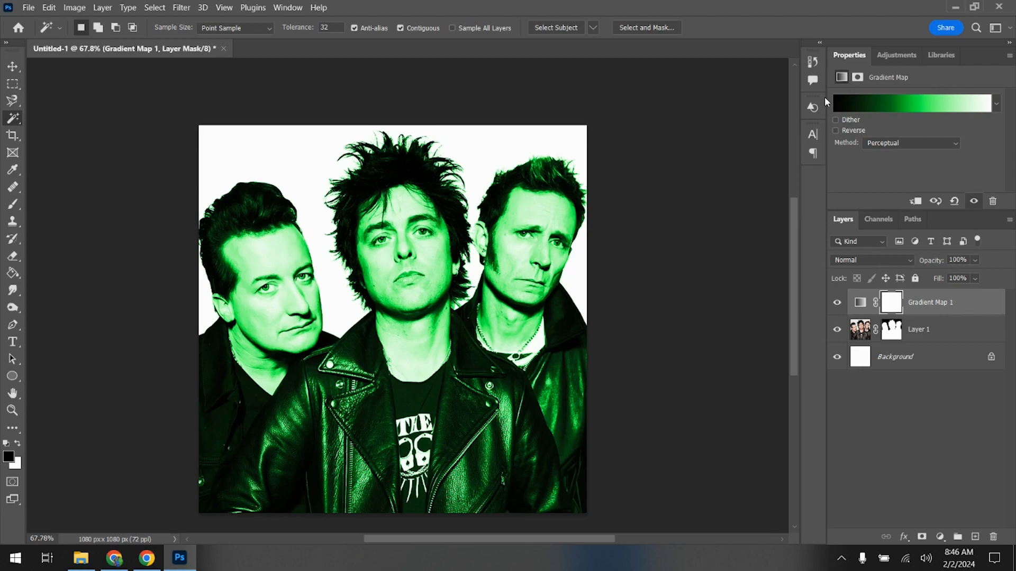
pyautogui.moveTo(963, 309); pyautogui.dragTo(993, 537)
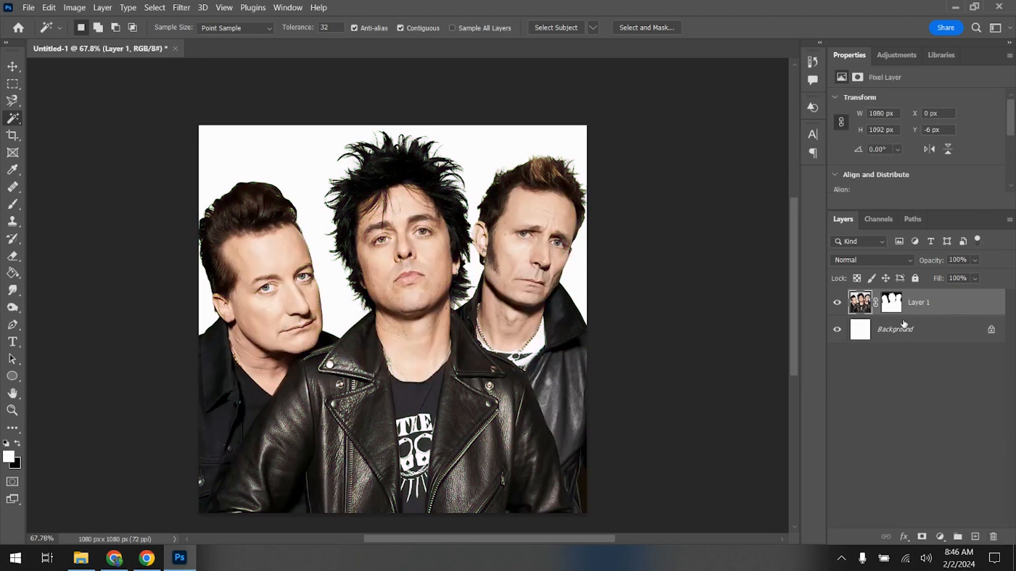
# Add a Solid Color fill layer directly above the Background layer in bright green 07f807.
pyautogui.click(902, 330)
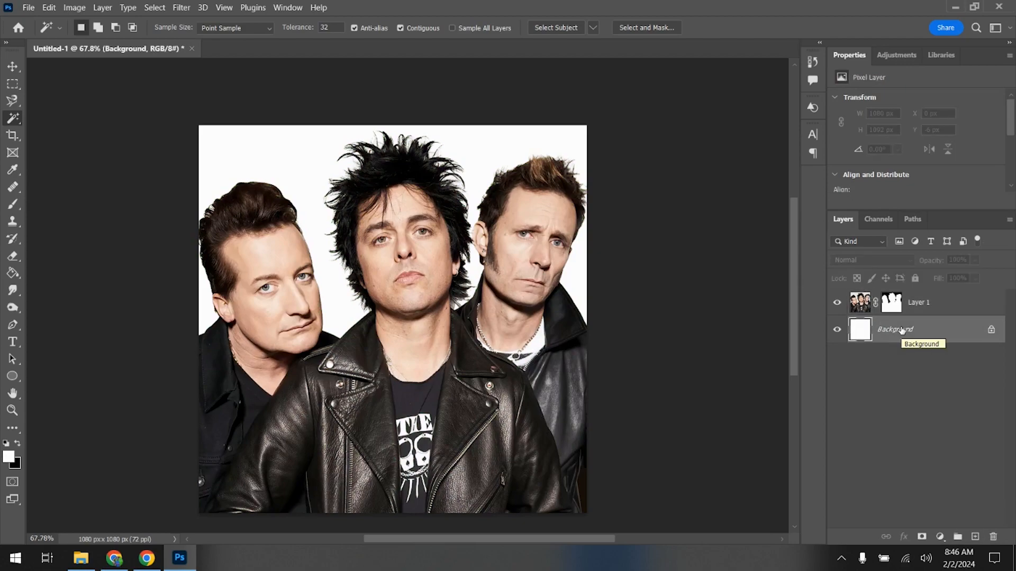
pyautogui.click(940, 538)
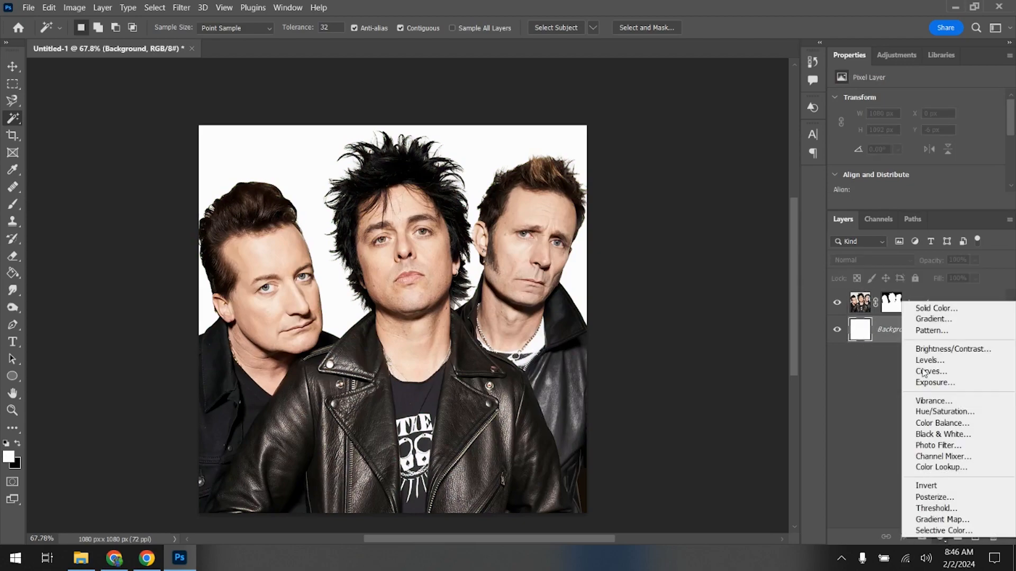
pyautogui.click(926, 306)
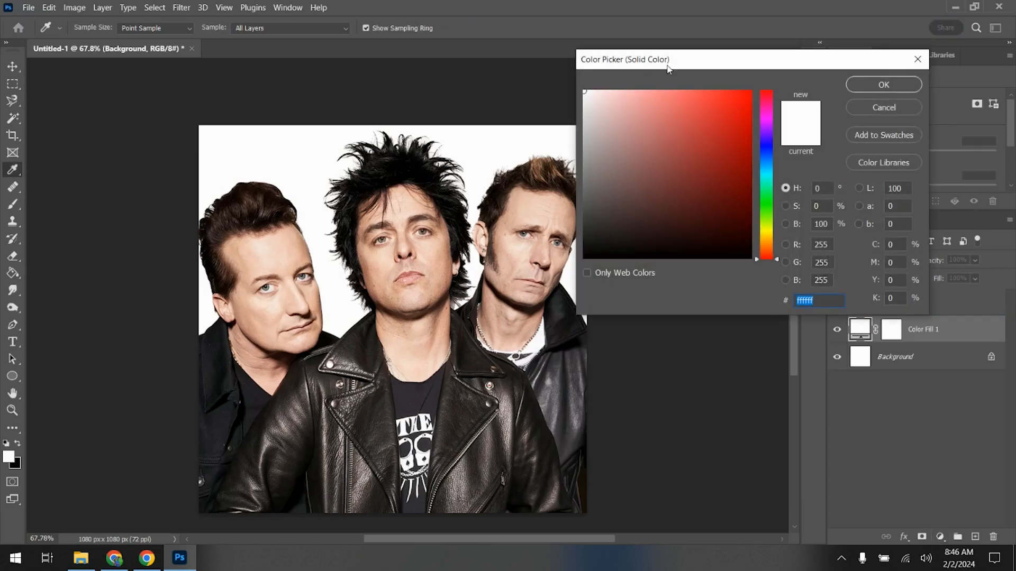
pyautogui.click(766, 203)
pyautogui.click(748, 95)
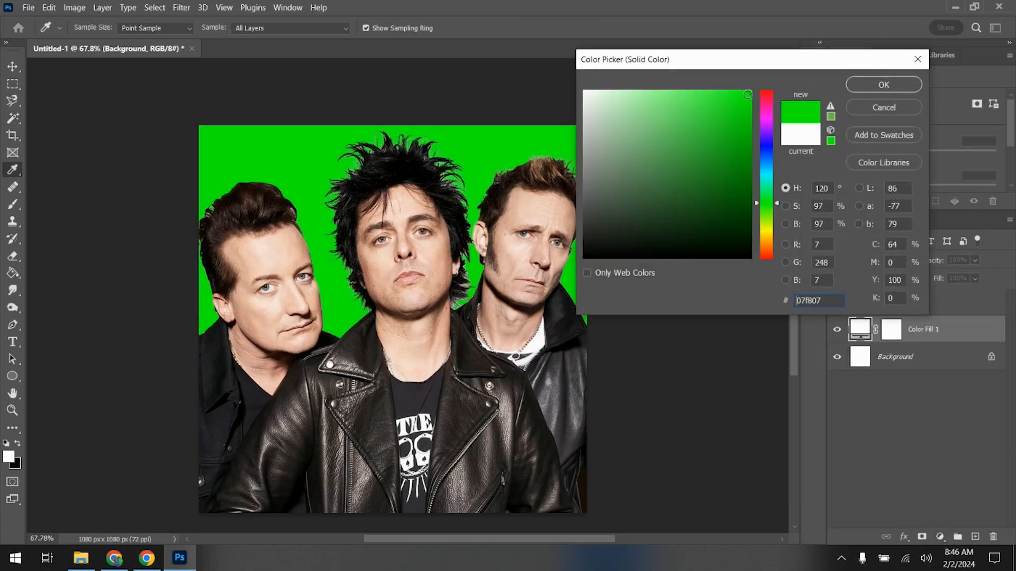
pyautogui.click(872, 83)
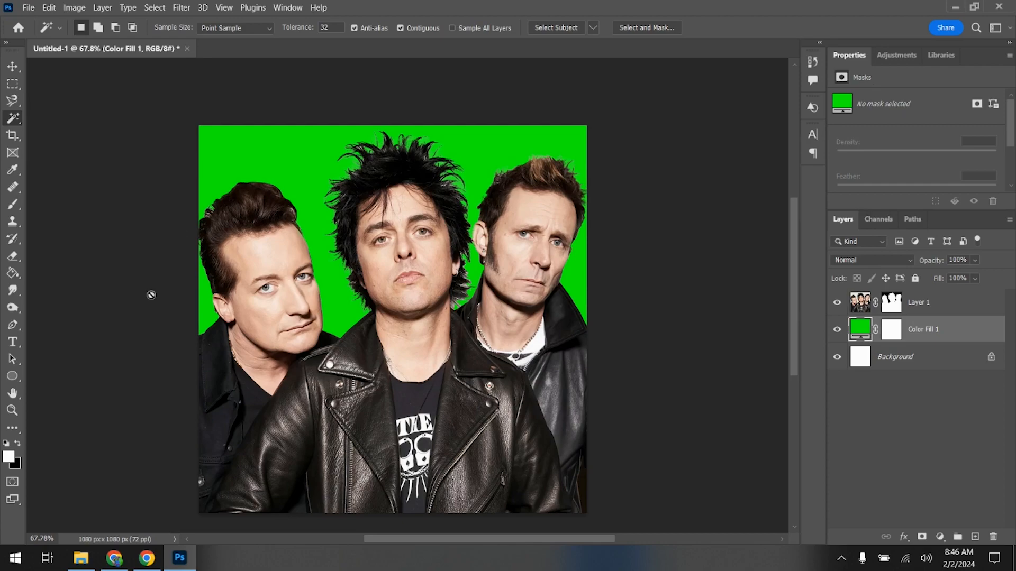
# Switch to Chrome and download the medium-size Grunge 265 small dots halftone texture from the Texturelabs grunge collection.
pyautogui.click(114, 558)
pyautogui.click(424, 9)
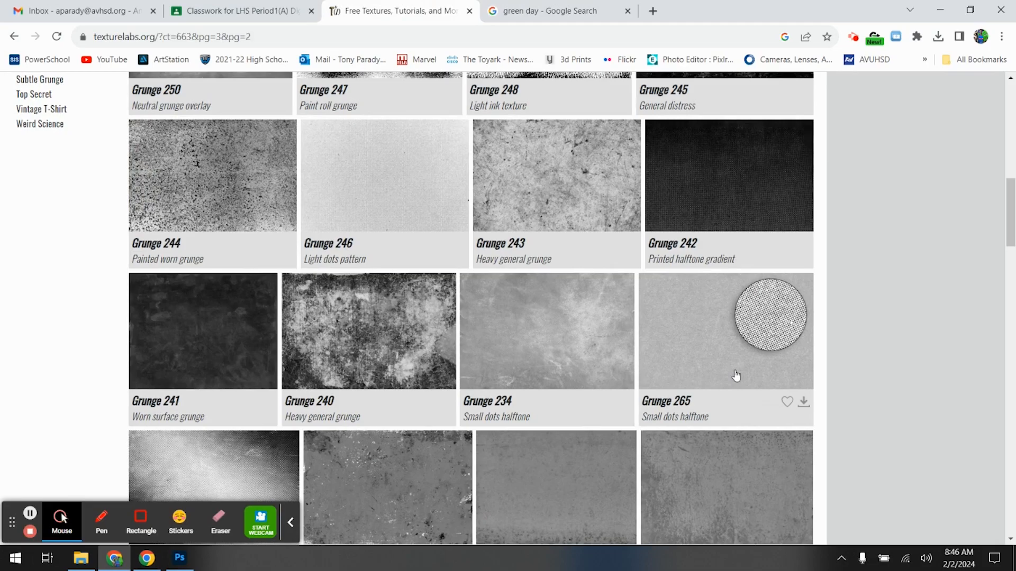
pyautogui.scroll(15, 733, 372)
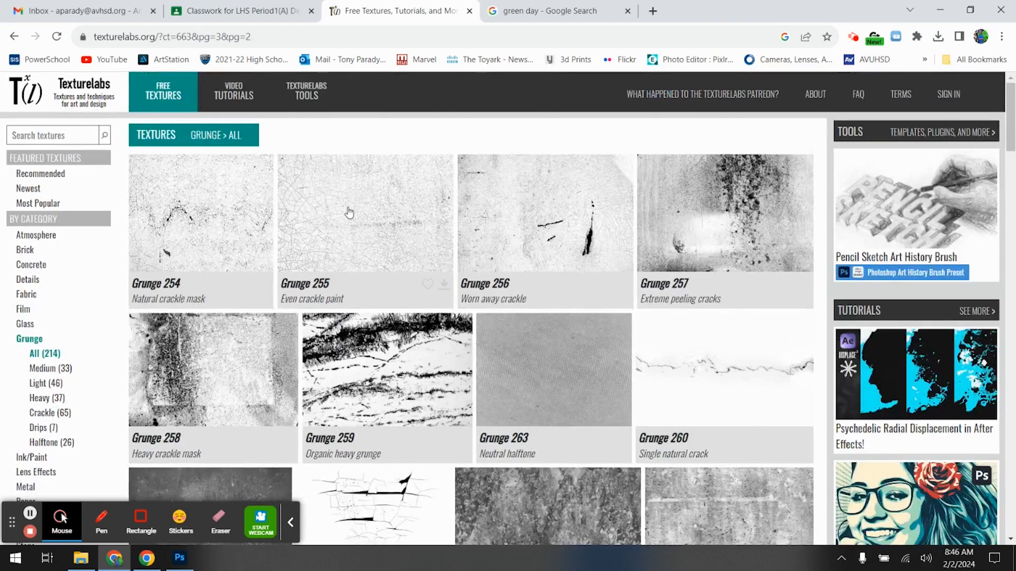
pyautogui.scroll(-10, 446, 205)
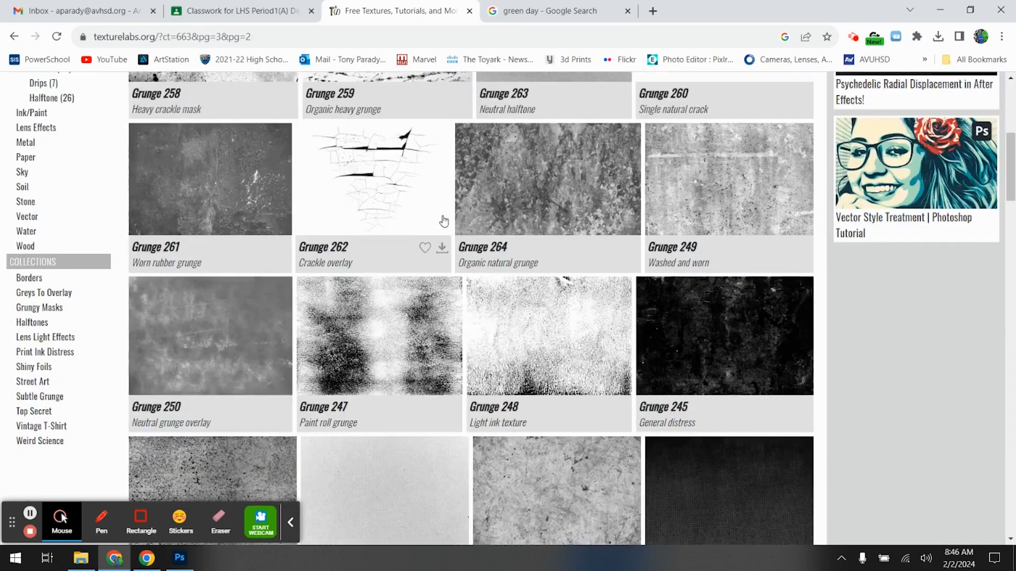
pyautogui.scroll(-4, 672, 455)
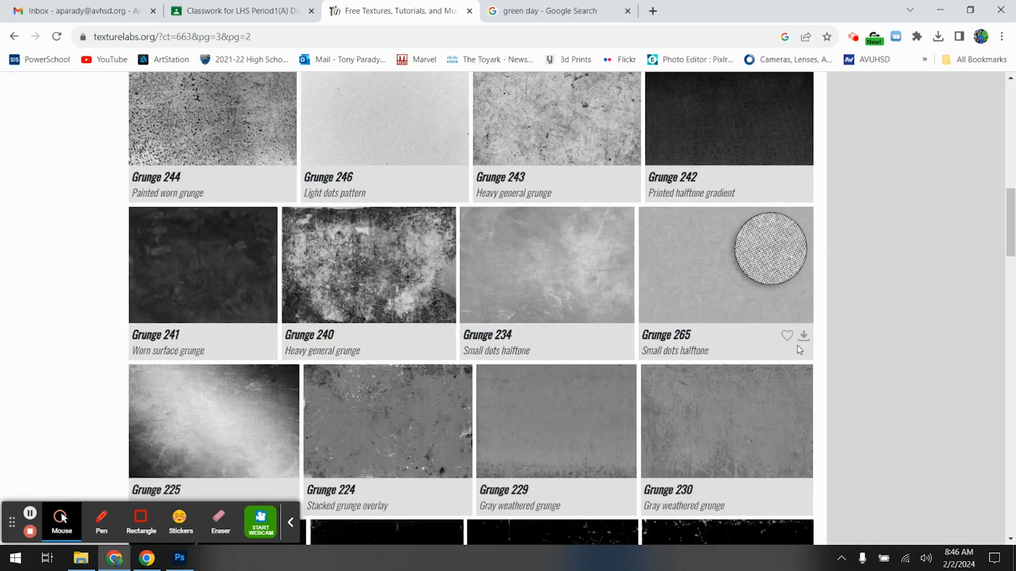
pyautogui.click(803, 337)
pyautogui.click(783, 388)
pyautogui.click(292, 525)
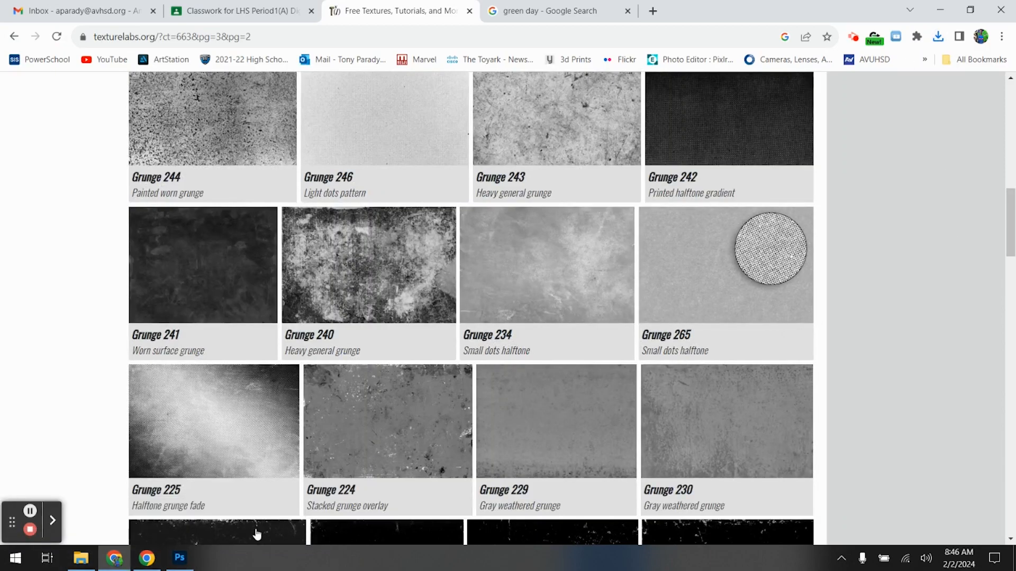
# Switch back to Photoshop and open the image Texturelabs_Grunge_265M (1) from the Downloads folder.
pyautogui.click(181, 558)
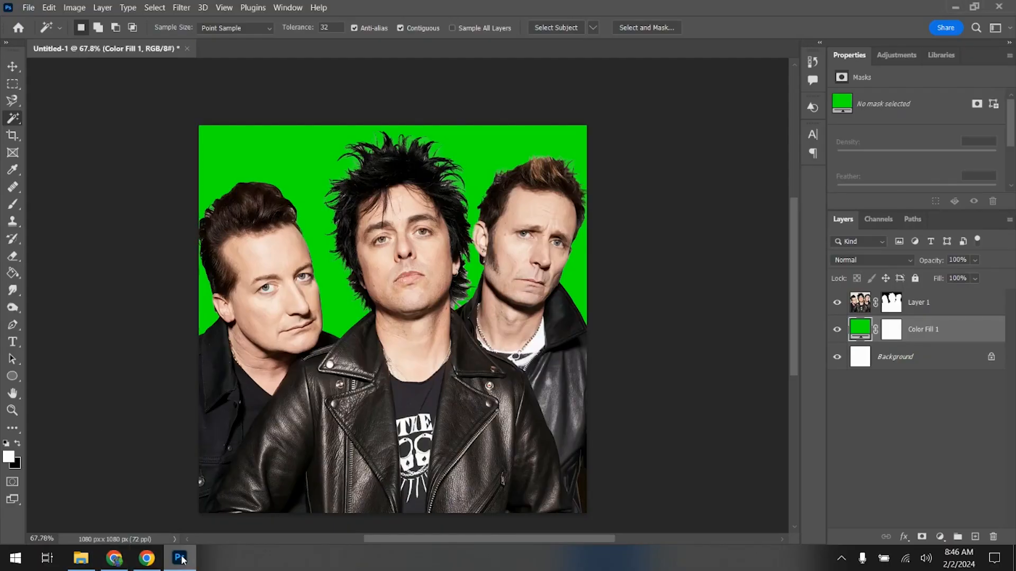
pyautogui.click(28, 7)
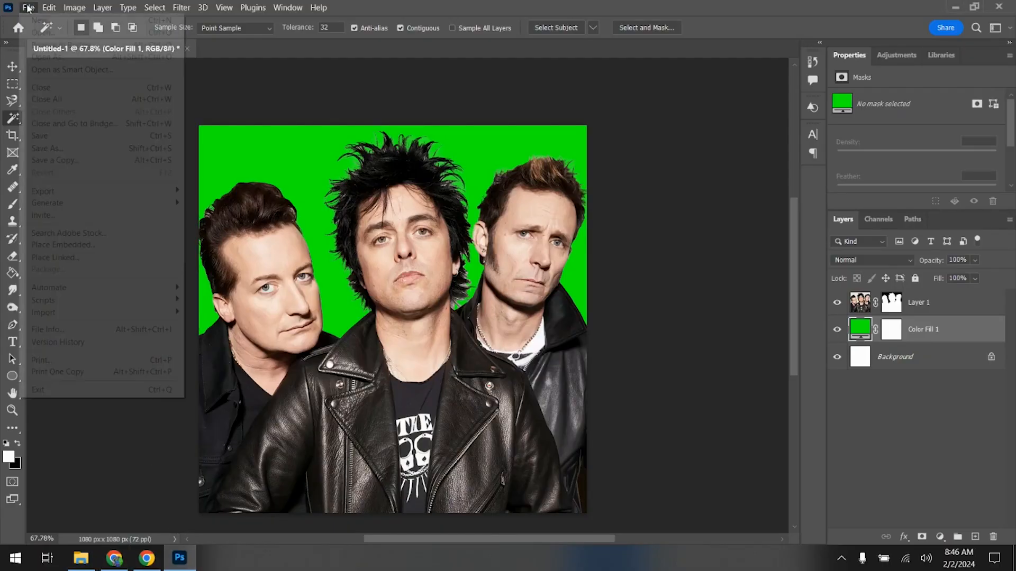
pyautogui.click(32, 31)
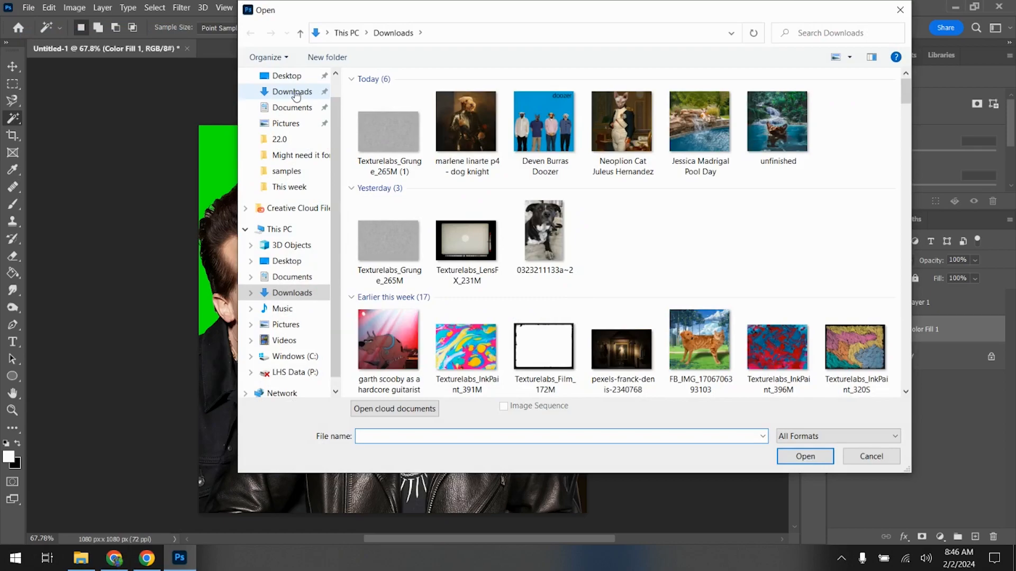
pyautogui.click(371, 158)
pyautogui.click(805, 456)
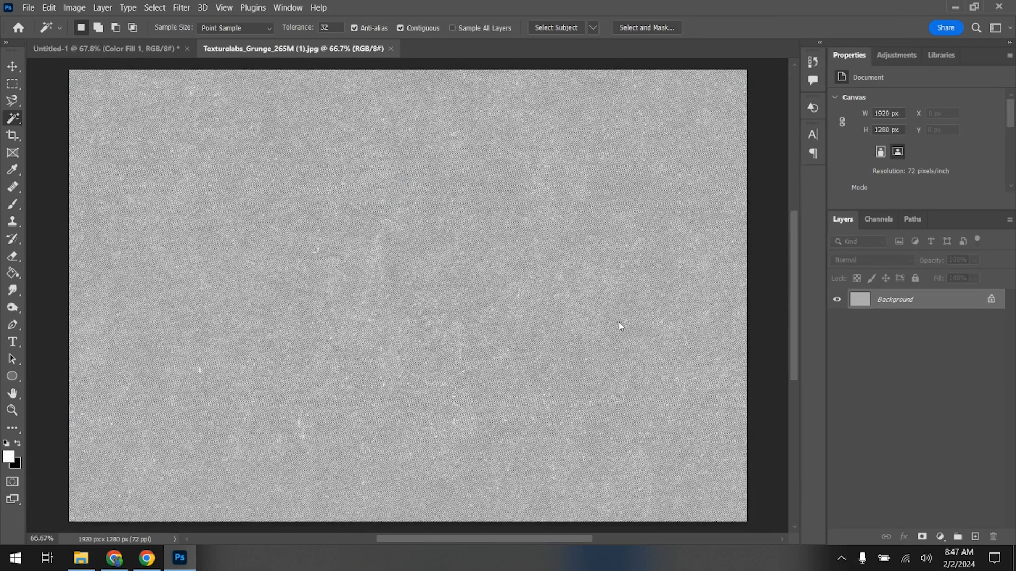
# Copy the entire halftone texture and paste it into Untitled-1 directly above the green fill layer.
pyautogui.hotkey('ctrl', 'a')
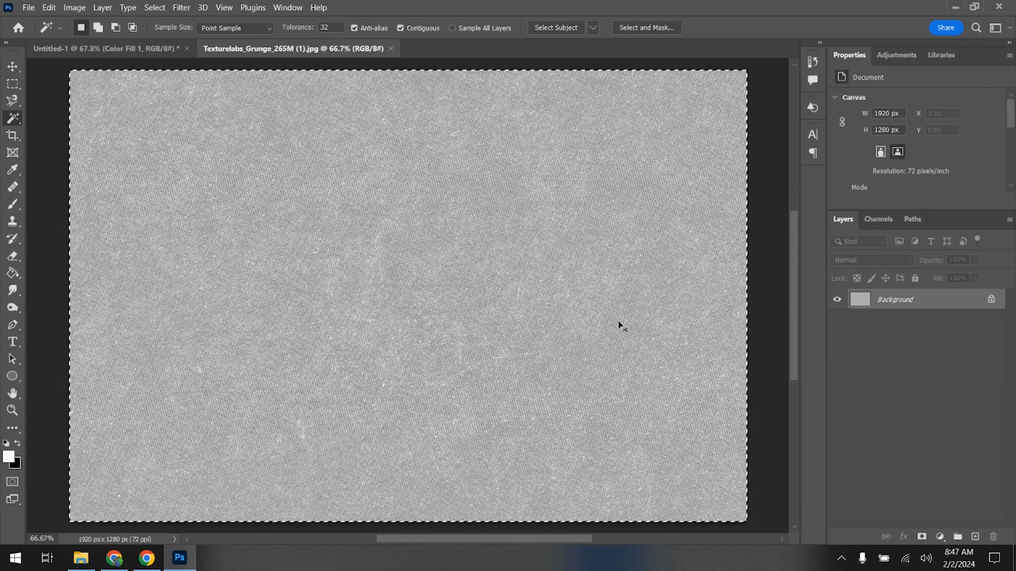
pyautogui.click(174, 48)
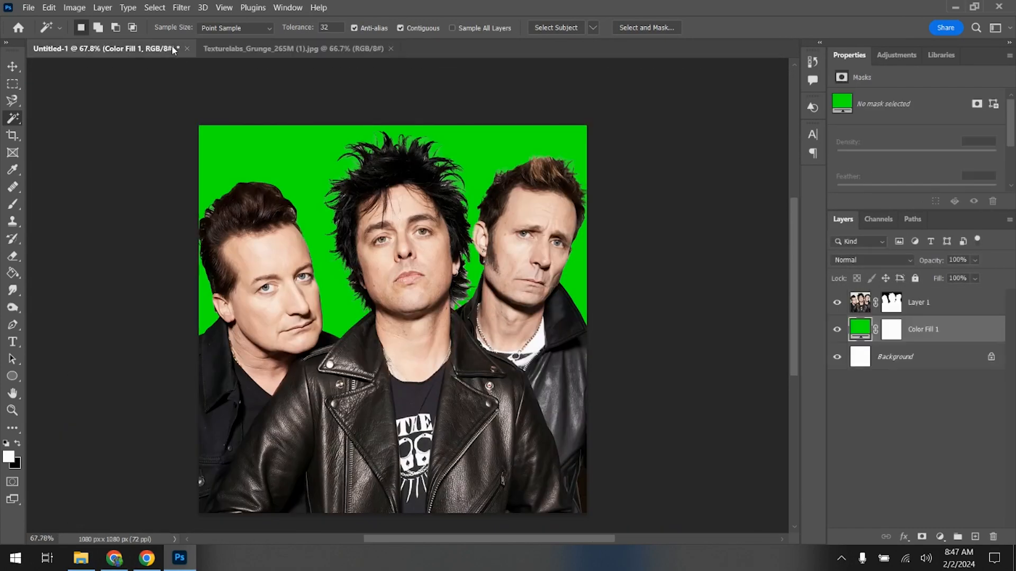
pyautogui.hotkey('ctrl', 'v')
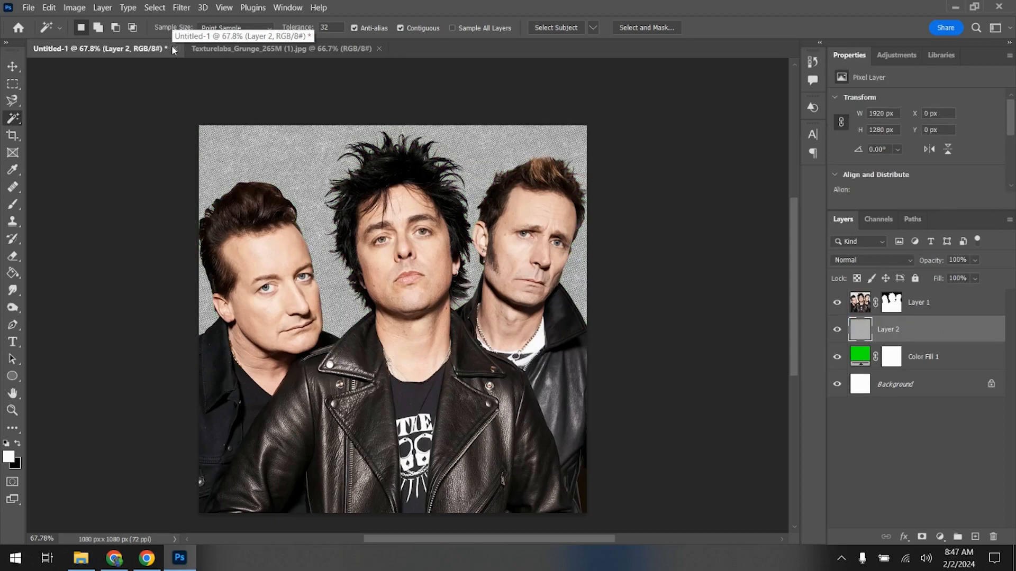
# Scale the halftone texture on Layer 2 down to the canvas width and distort its lower edge down to the canvas bottom.
pyautogui.hotkey('ctrl', 't')
pyautogui.moveTo(198, 125); pyautogui.dragTo(620, 342)
pyautogui.moveTo(675, 434); pyautogui.dragTo(244, 144)
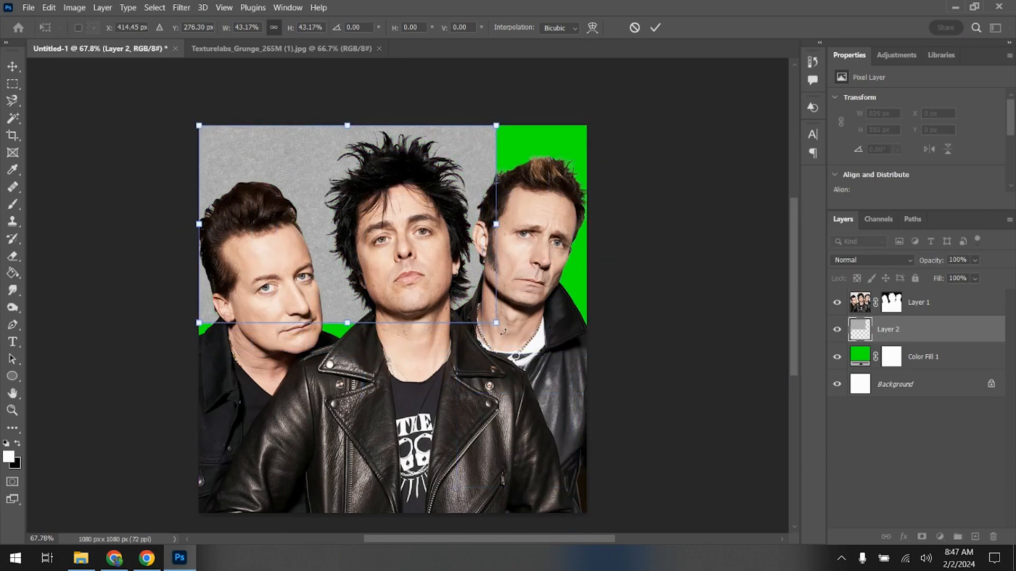
pyautogui.moveTo(498, 325); pyautogui.dragTo(577, 406)
pyautogui.rightClick(284, 182)
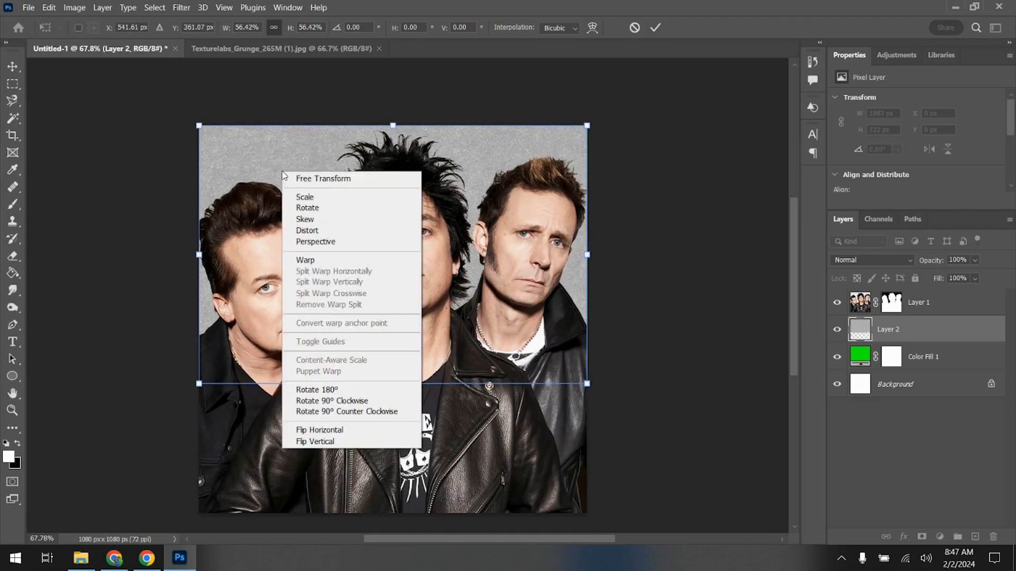
pyautogui.click(307, 230)
pyautogui.moveTo(394, 384); pyautogui.dragTo(402, 511)
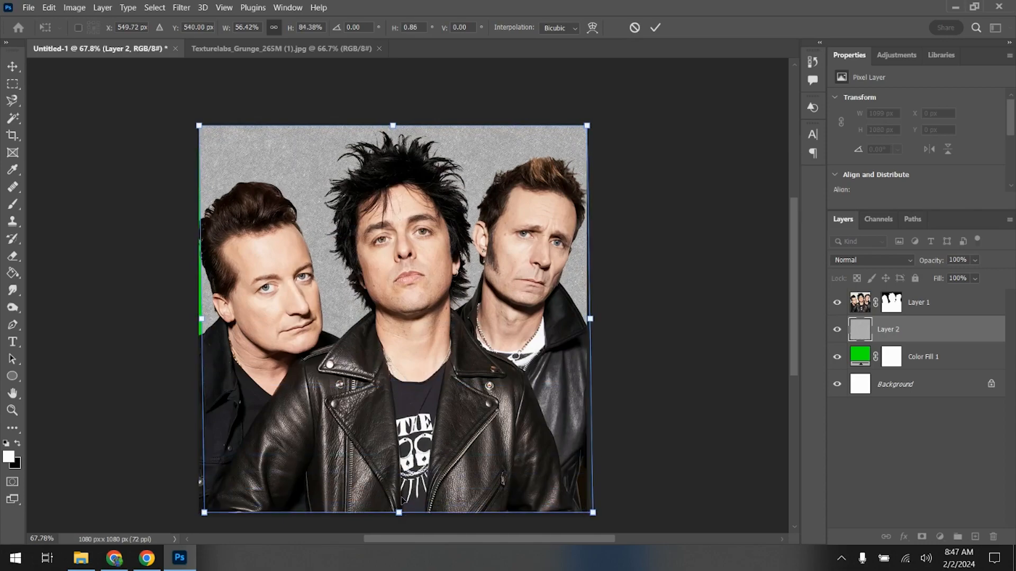
pyautogui.press('Return')
pyautogui.press('w')
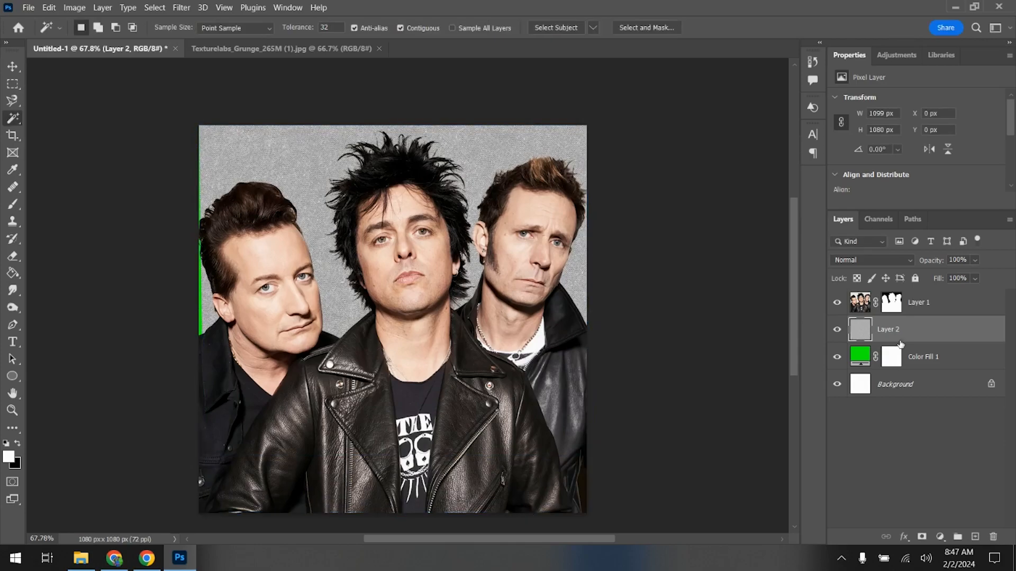
# Move the texture layer above the band photo layer and enlarge it slightly to cover the gap along the canvas's left edge.
pyautogui.moveTo(903, 335); pyautogui.dragTo(906, 305)
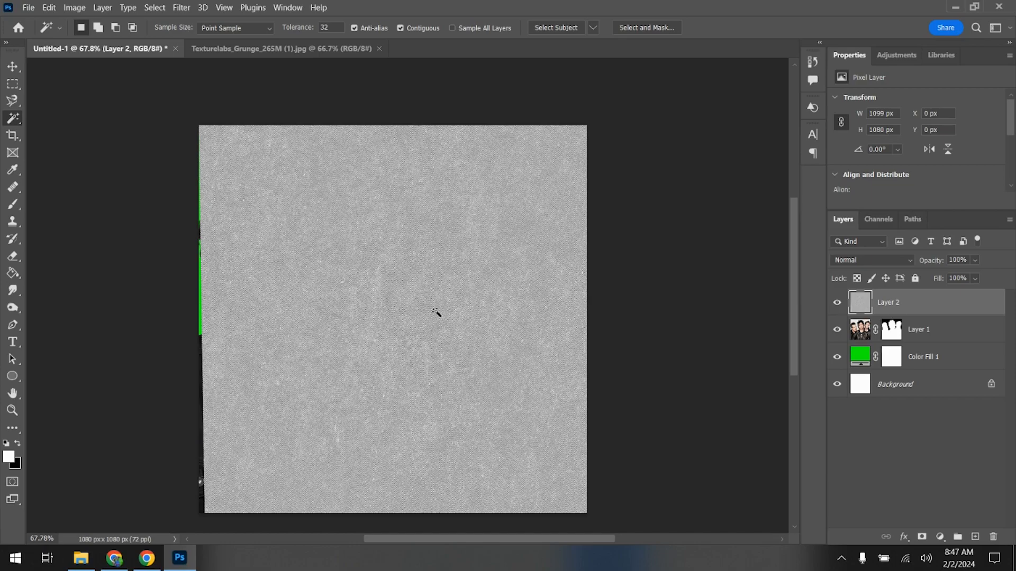
pyautogui.hotkey('ctrl', 't')
pyautogui.moveTo(194, 319); pyautogui.dragTo(189, 317)
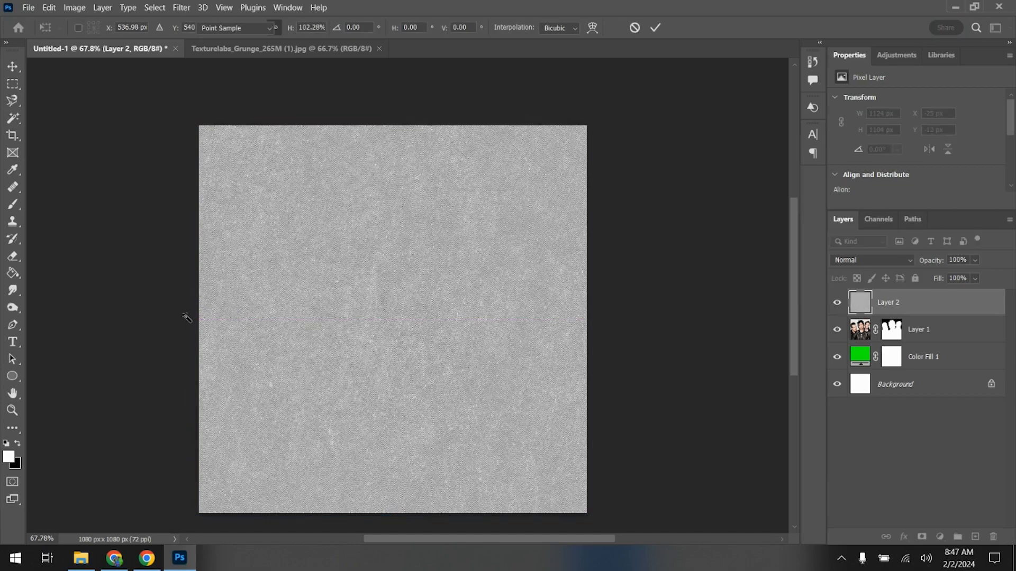
pyautogui.press('Return')
# Hide the layer properties display and set the halftone texture layer's blend mode to Color Burn.
pyautogui.scroll(3, 283, 280)
pyautogui.scroll(-1, 288, 300)
pyautogui.scroll(-1, 582, 233)
pyautogui.click(286, 7)
pyautogui.click(356, 404)
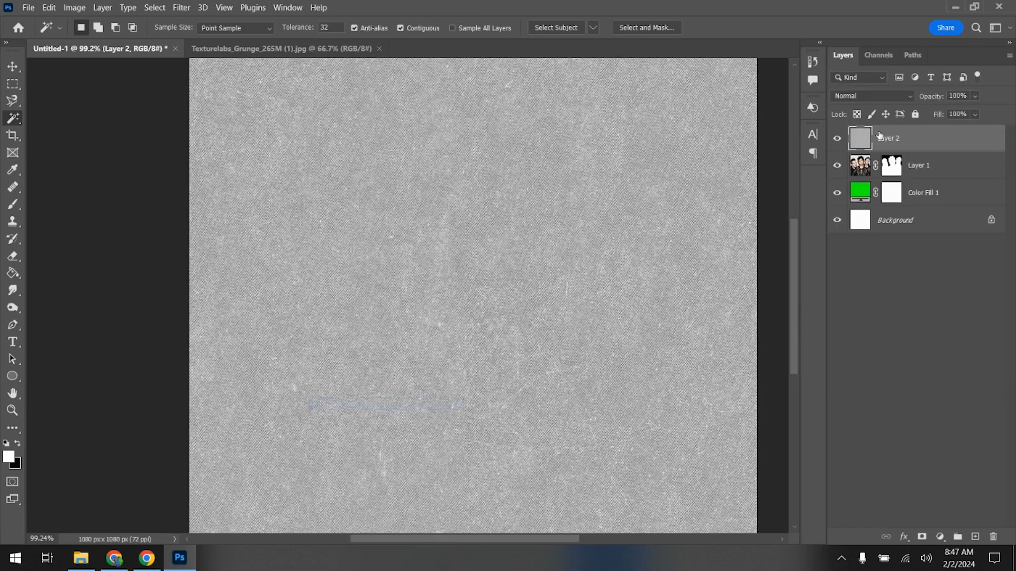
pyautogui.scroll(-1, 788, 169)
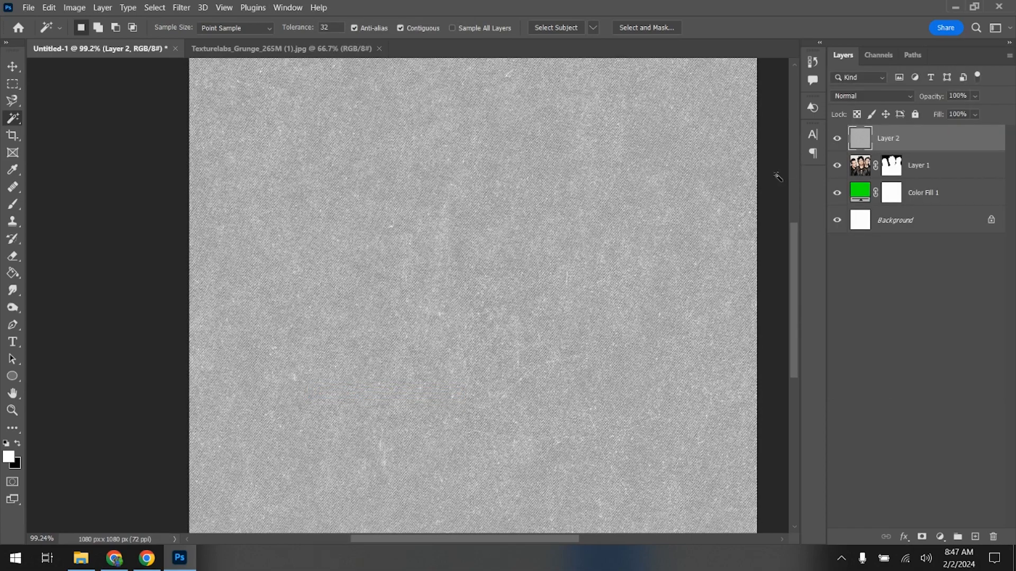
pyautogui.scroll(-2, 507, 221)
pyautogui.click(891, 96)
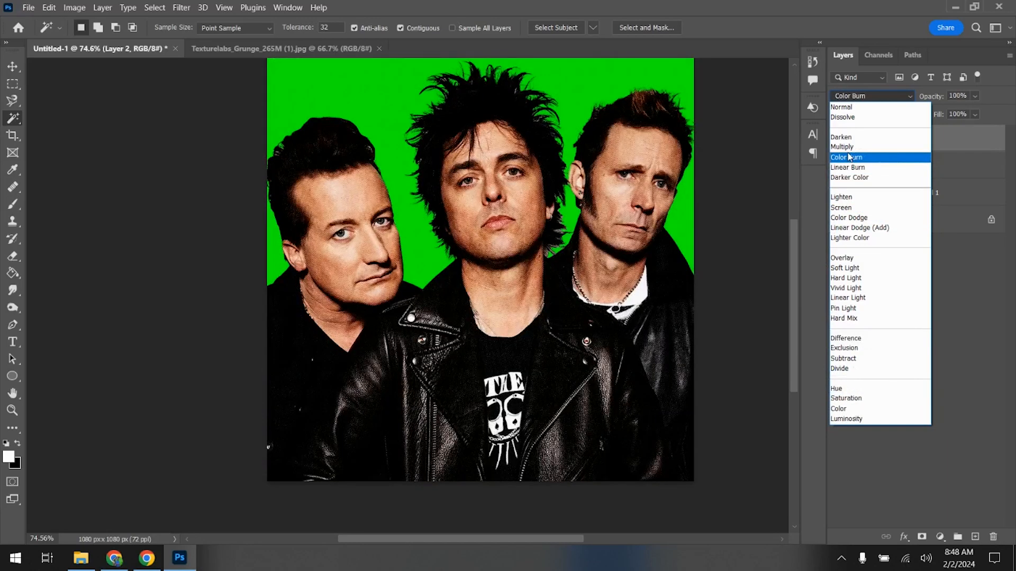
pyautogui.click(849, 158)
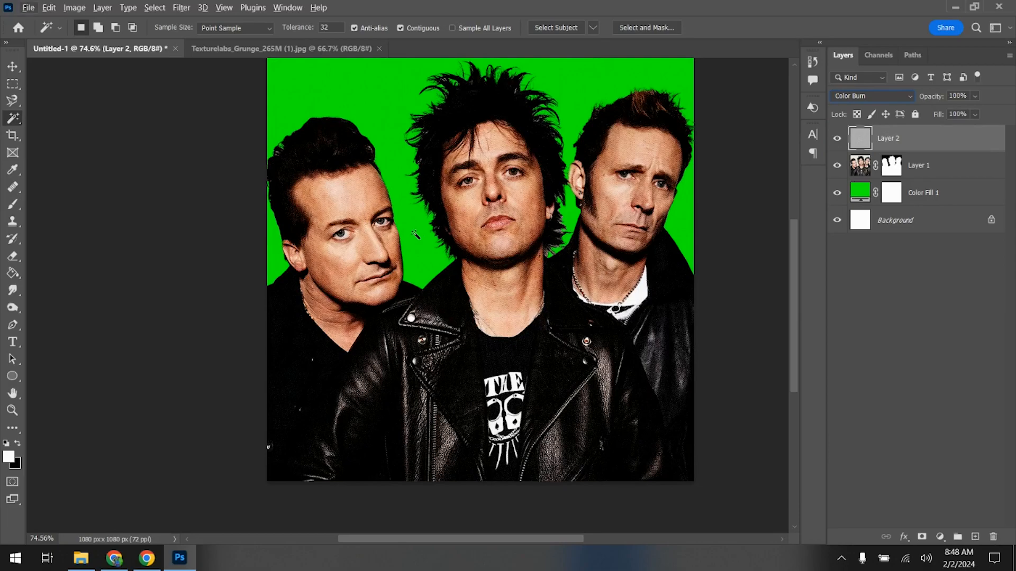
# Apply the layer mask of Layer 1 permanently to the band photo.
pyautogui.click(14, 84)
pyautogui.scroll(5, 387, 164)
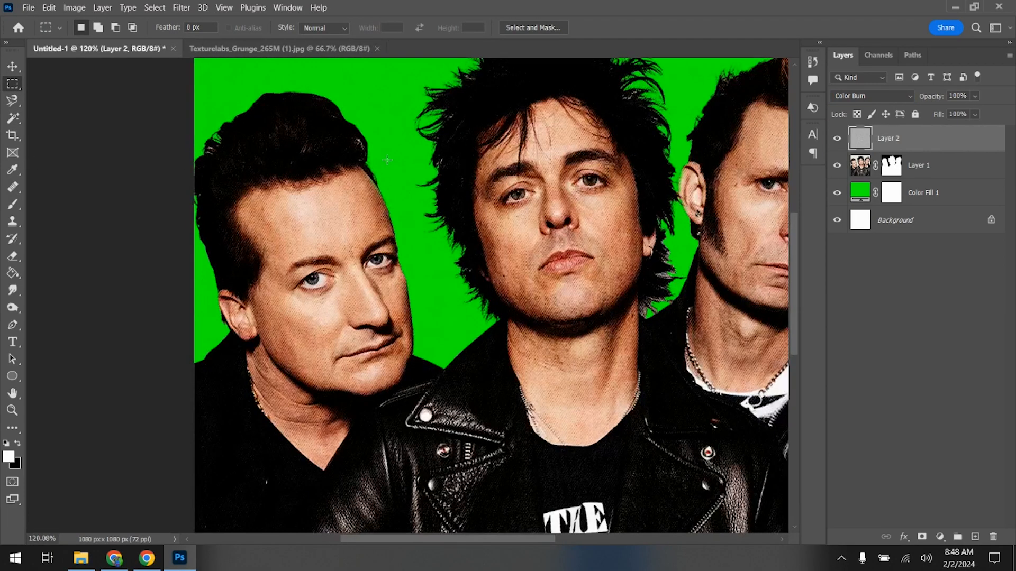
pyautogui.scroll(-3, 387, 164)
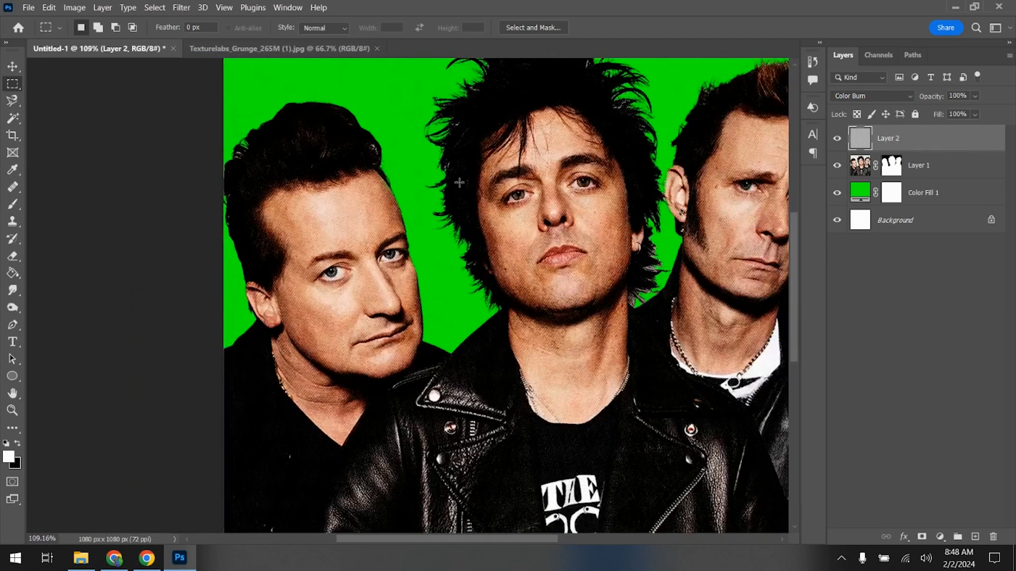
pyautogui.click(893, 167)
pyautogui.rightClick(895, 168)
pyautogui.click(879, 206)
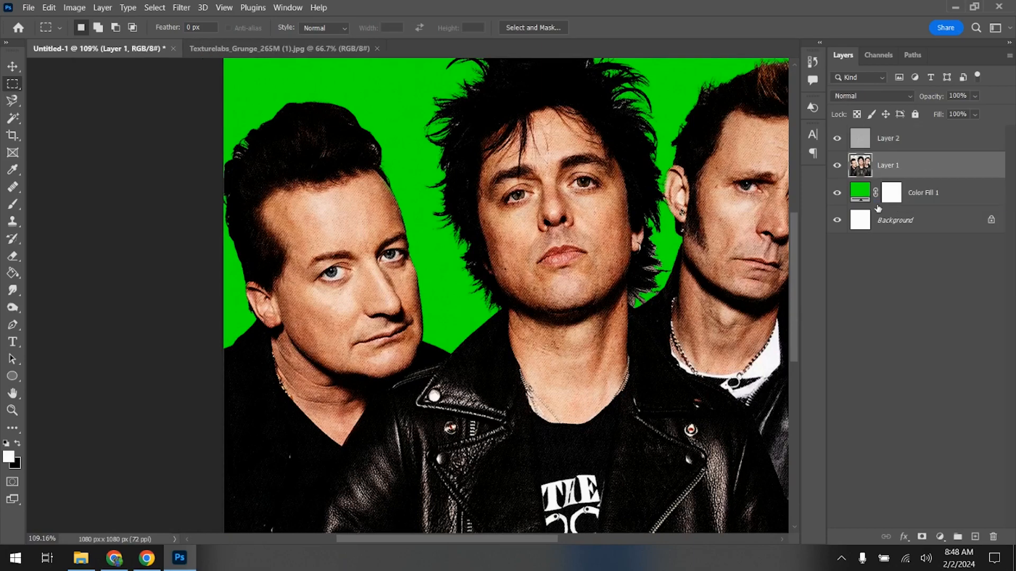
# Duplicate the halftone texture Layer 2, set the copy's blend mode to Normal and hide the copy.
pyautogui.scroll(-2, 653, 199)
pyautogui.moveTo(899, 133)
pyautogui.mouseDown()
pyautogui.moveTo(952, 185)
pyautogui.moveTo(985, 531)
pyautogui.mouseUp()
pyautogui.click(869, 99)
pyautogui.click(864, 107)
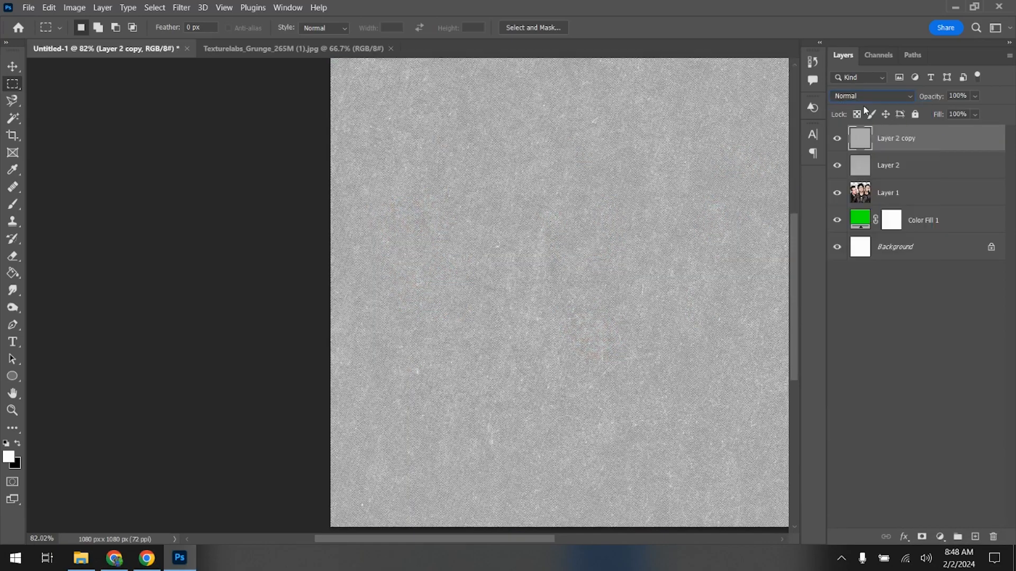
pyautogui.click(837, 138)
# Apply the Poster Edges filter to the band photo on Layer 1 with edge thickness 10, edge intensity 0 and posterization 6.
pyautogui.click(913, 200)
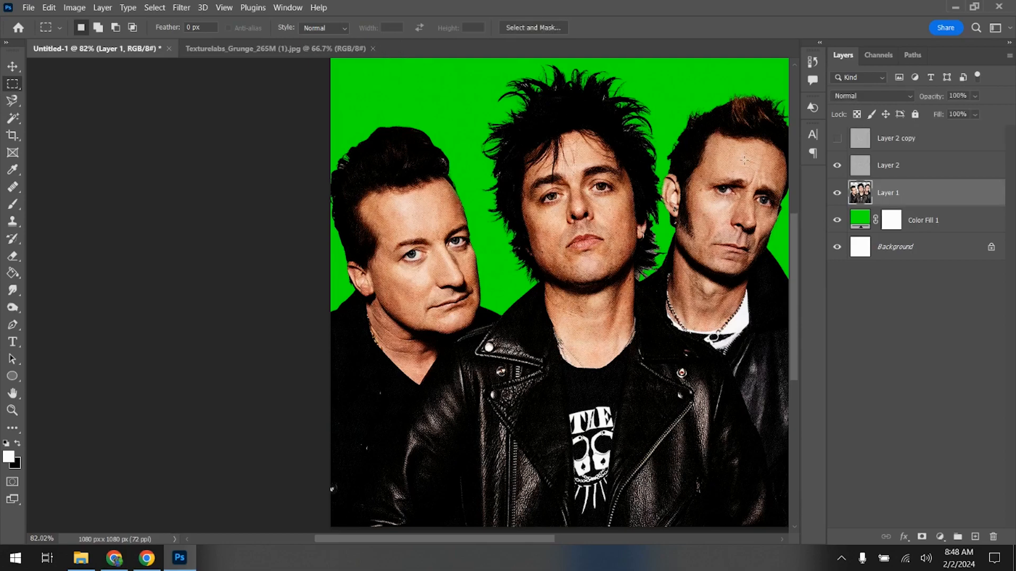
pyautogui.moveTo(481, 538); pyautogui.dragTo(534, 542)
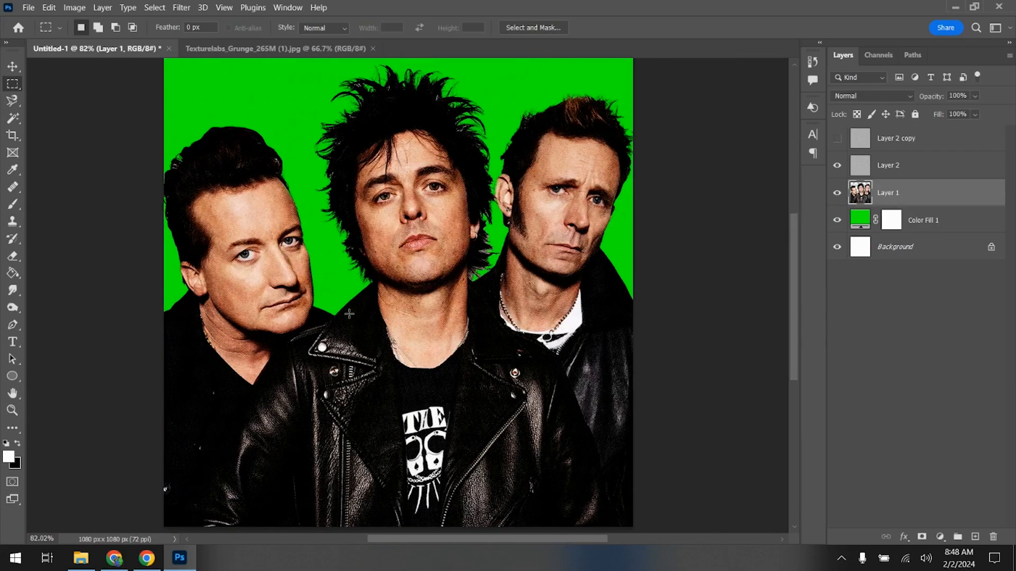
pyautogui.scroll(-1, 341, 302)
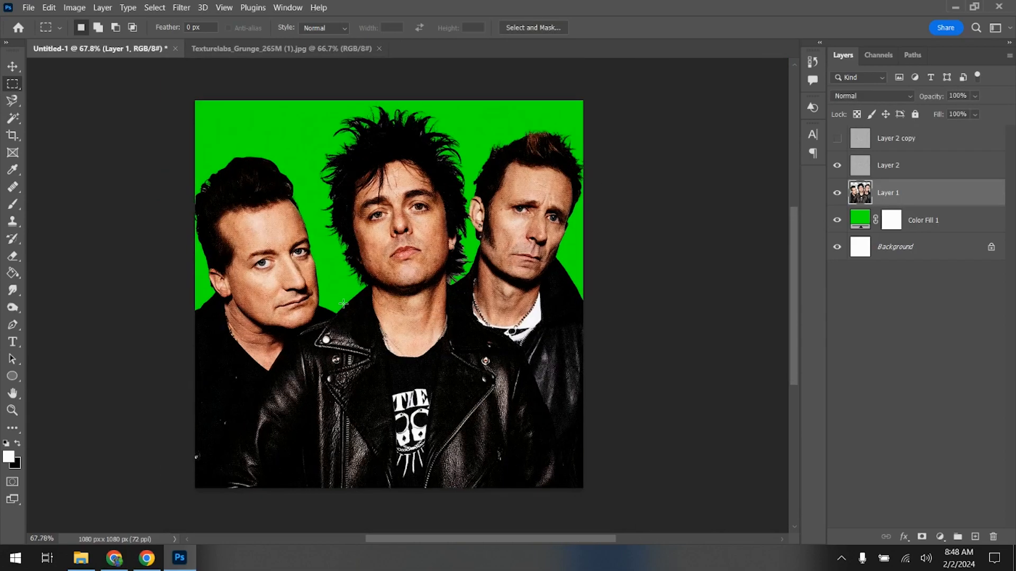
pyautogui.click(184, 7)
pyautogui.click(220, 75)
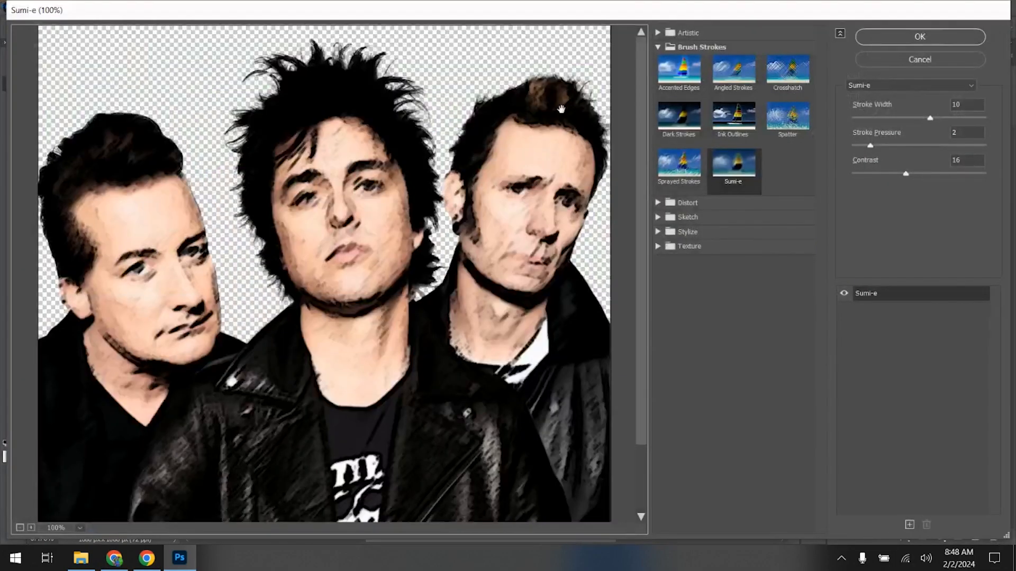
pyautogui.click(658, 47)
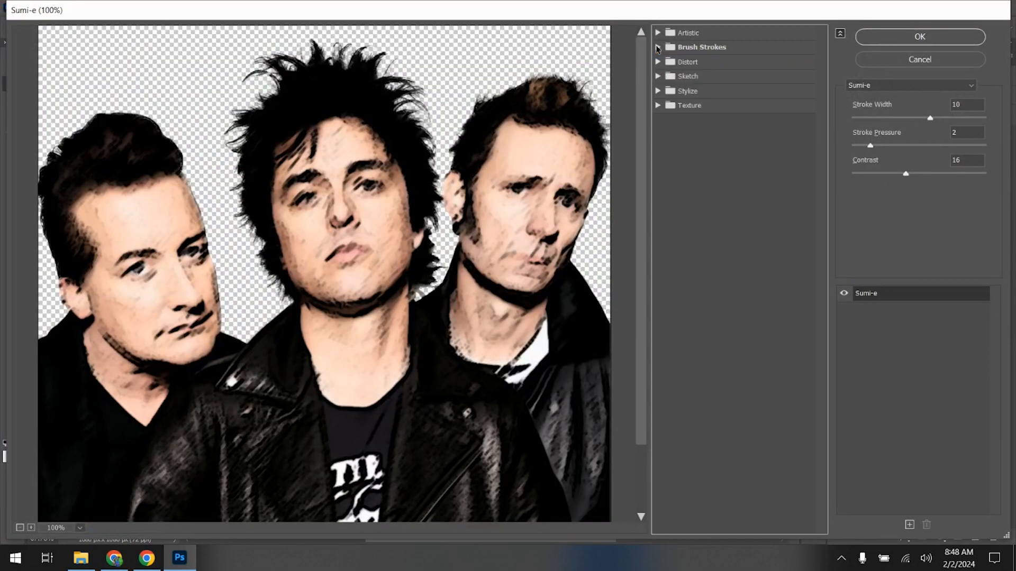
pyautogui.click(658, 33)
pyautogui.click(679, 197)
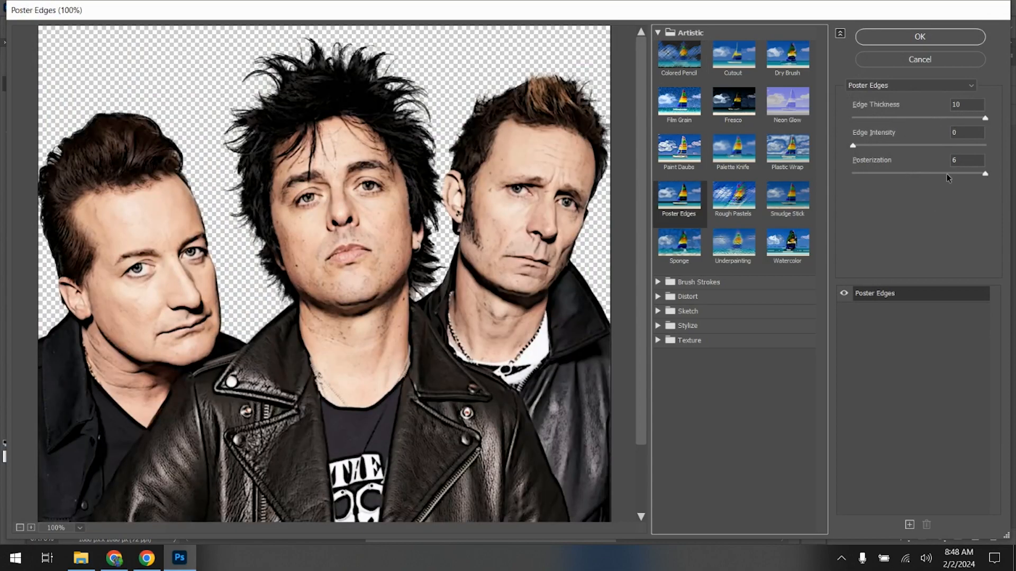
pyautogui.click(938, 37)
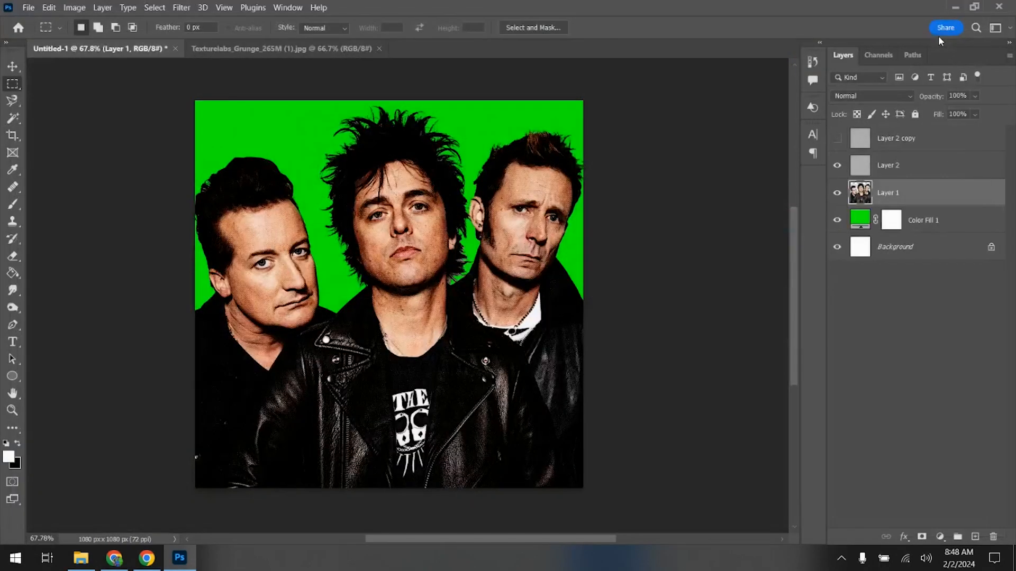
# Compare the filtered photo with and without the Color Burn texture on Layer 2, leaving that layer hidden.
pyautogui.click(837, 166)
pyautogui.click(837, 167)
pyautogui.click(837, 167)
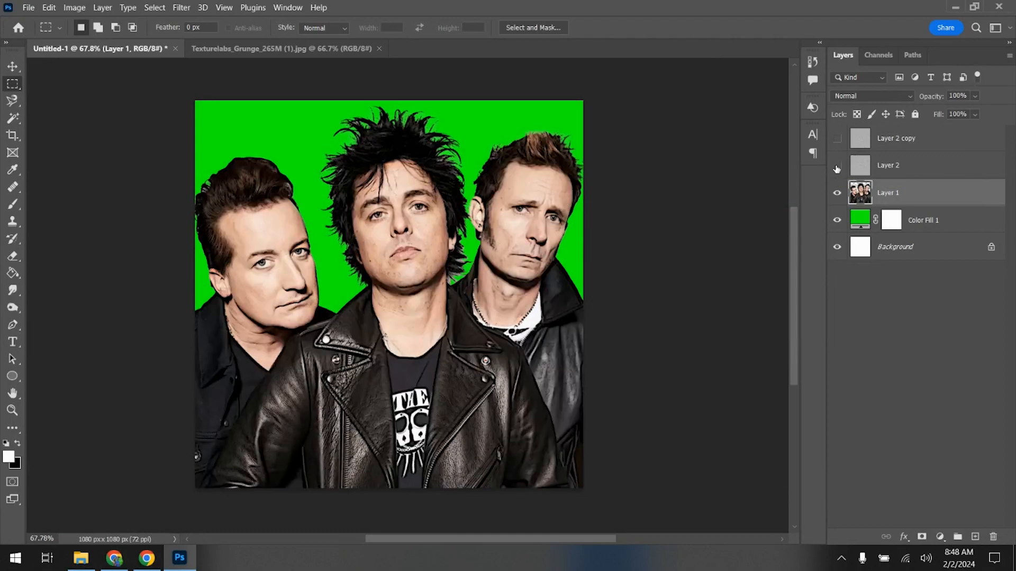
pyautogui.click(835, 167)
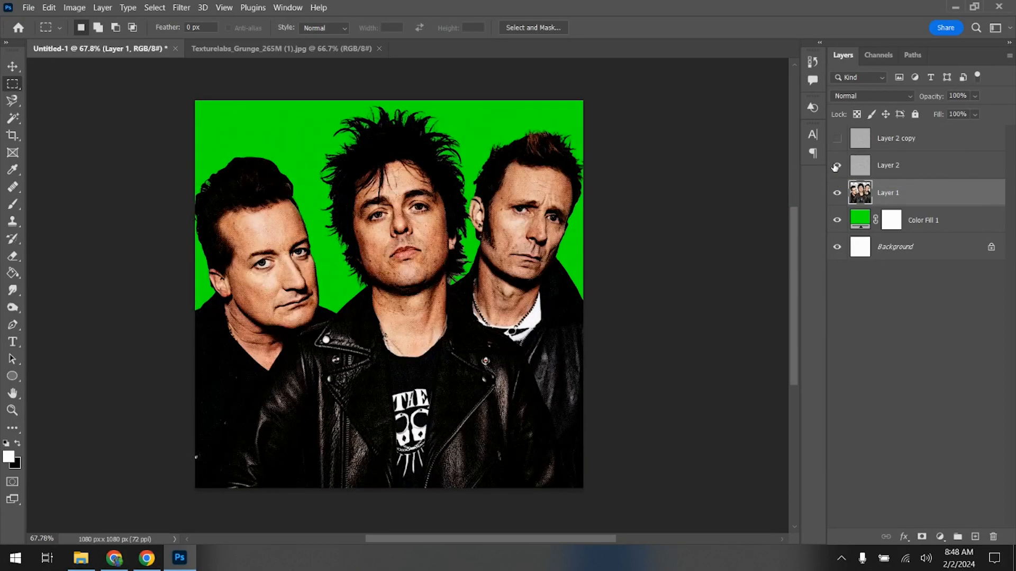
pyautogui.click(836, 168)
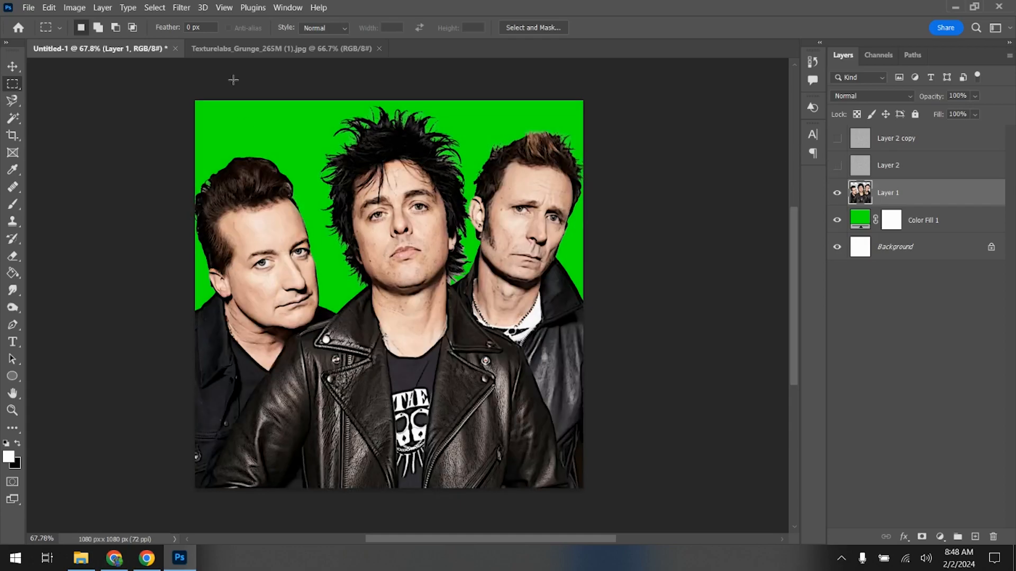
# Apply the Cutout filter to Layer 1 with 8 levels, edge simplicity 0 and edge fidelity 3.
pyautogui.click(195, 10)
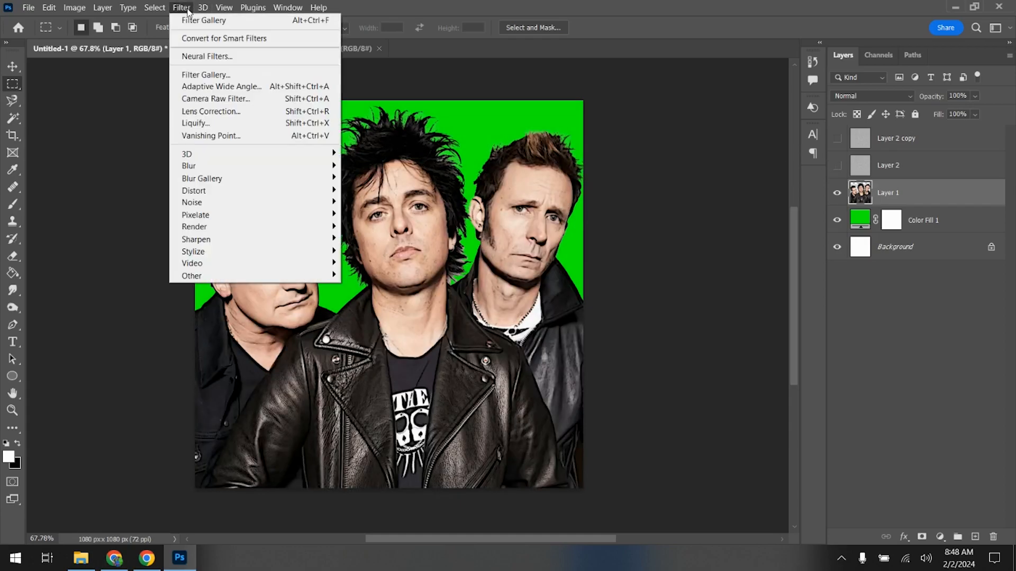
pyautogui.click(217, 78)
pyautogui.click(733, 60)
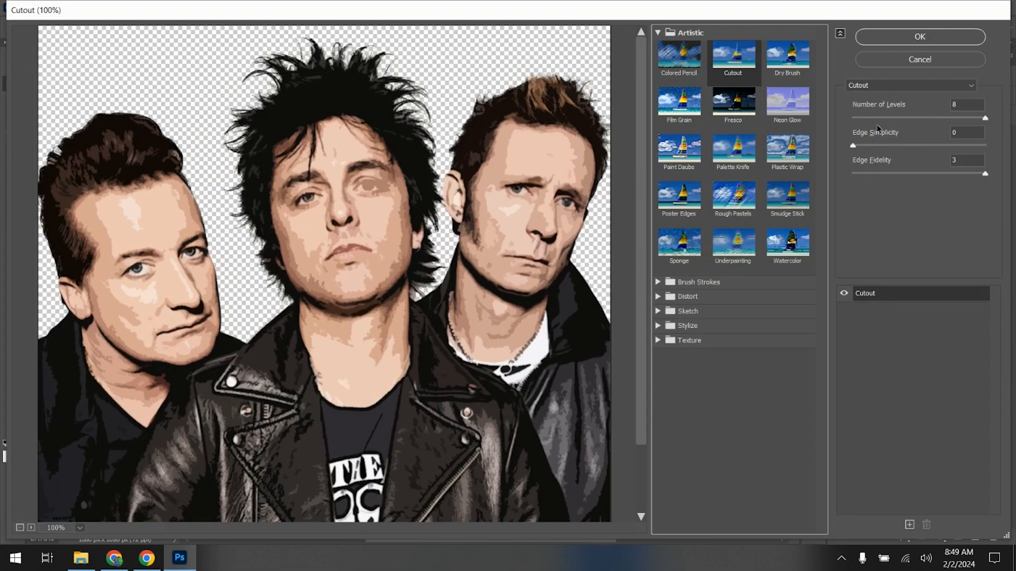
pyautogui.click(932, 36)
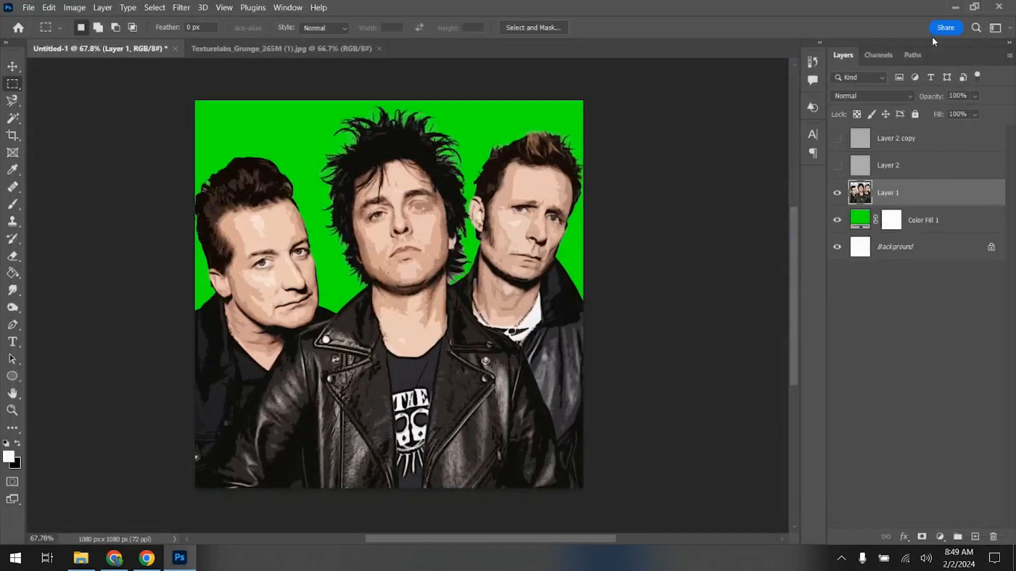
# Show both halftone texture layers and set the blend mode of Layer 2 copy to Multiply.
pyautogui.click(836, 166)
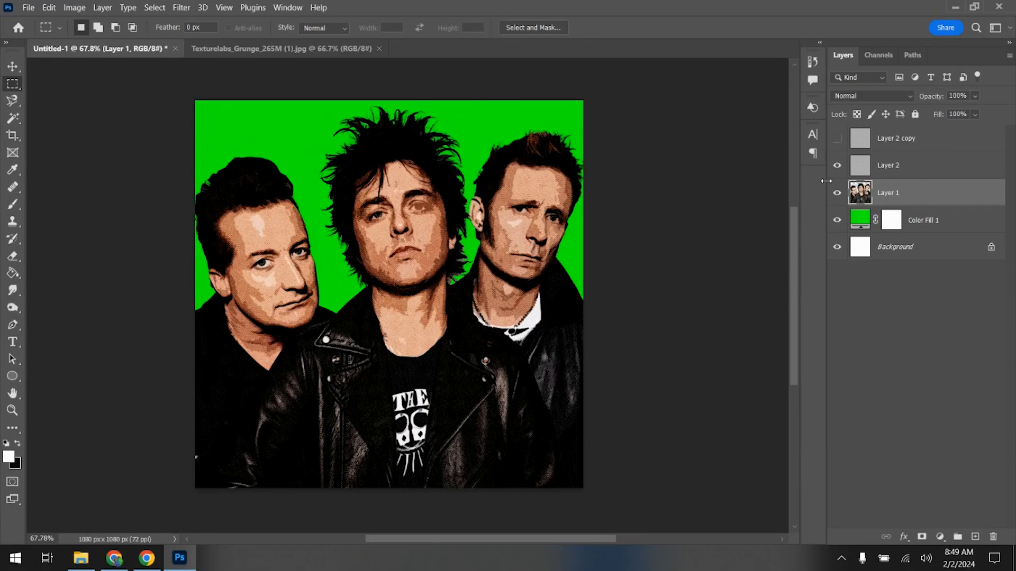
pyautogui.click(837, 139)
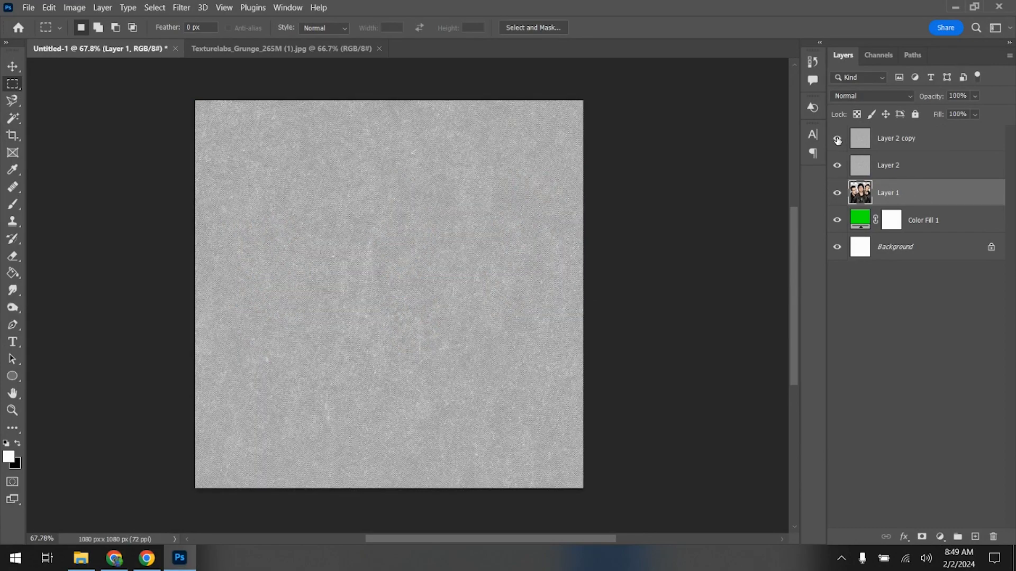
pyautogui.click(914, 139)
pyautogui.click(881, 100)
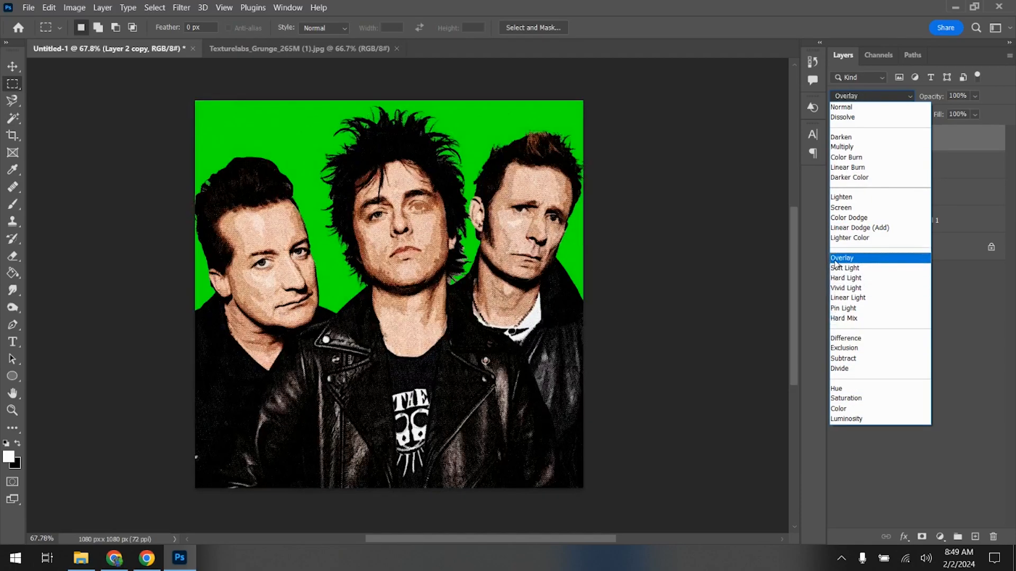
pyautogui.click(844, 148)
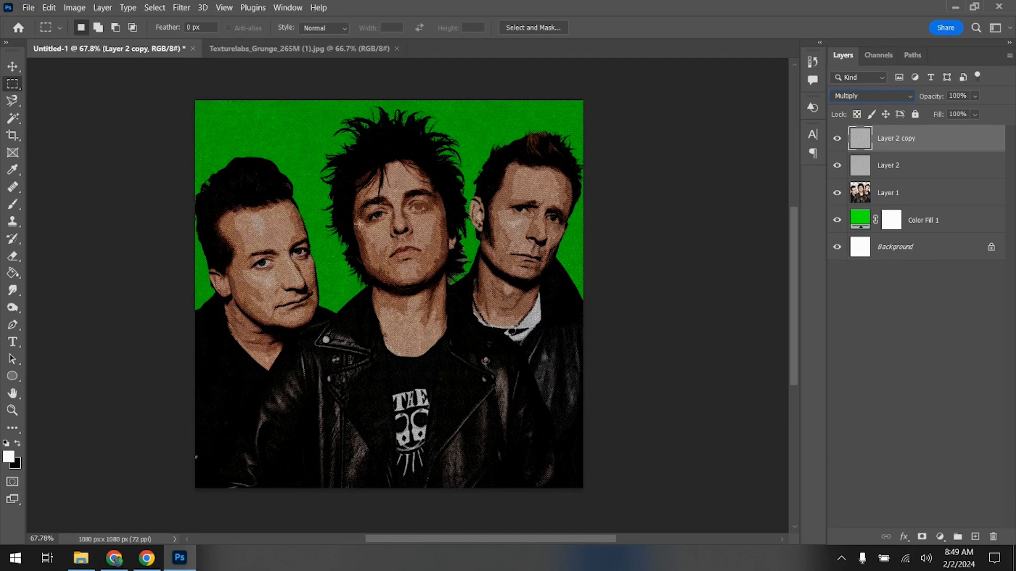
# Flatten the image into a single layer and unlock the resulting Background layer.
pyautogui.scroll(3, 300, 184)
pyautogui.scroll(2, 301, 185)
pyautogui.scroll(-4, 301, 185)
pyautogui.scroll(2, 301, 186)
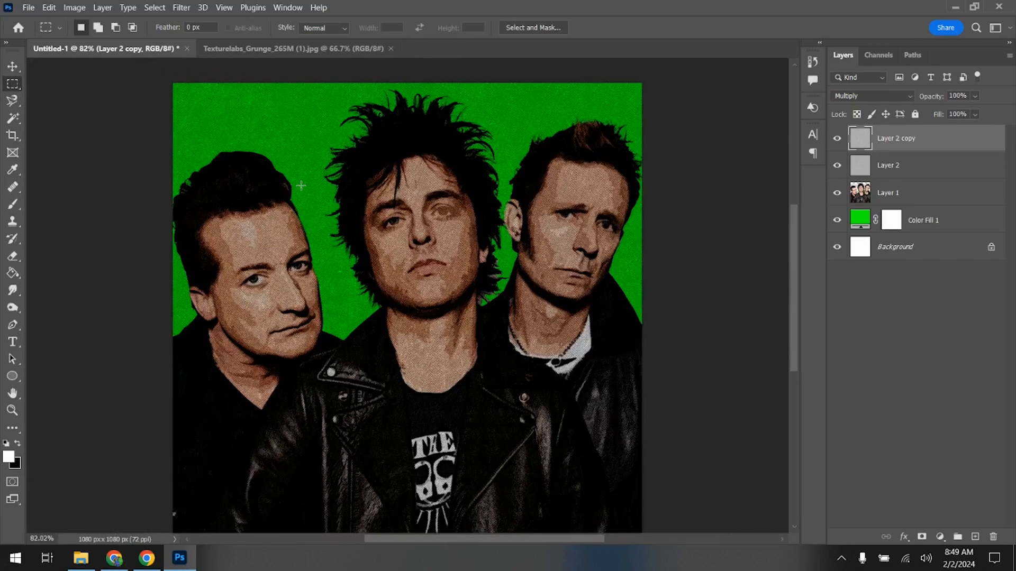
pyautogui.scroll(-1, 301, 185)
pyautogui.scroll(2, 300, 184)
pyautogui.scroll(-2, 300, 185)
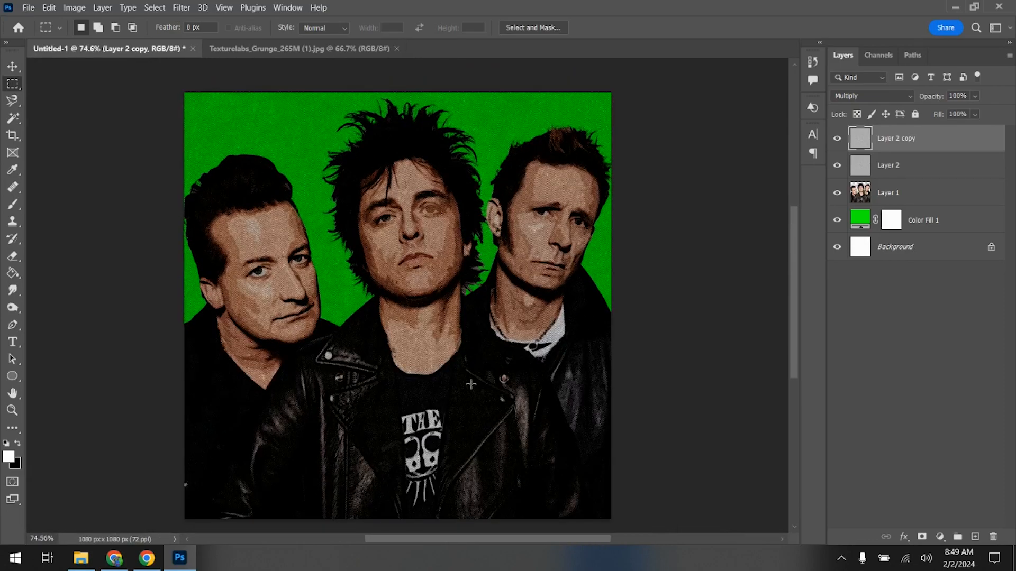
pyautogui.click(105, 11)
pyautogui.click(165, 493)
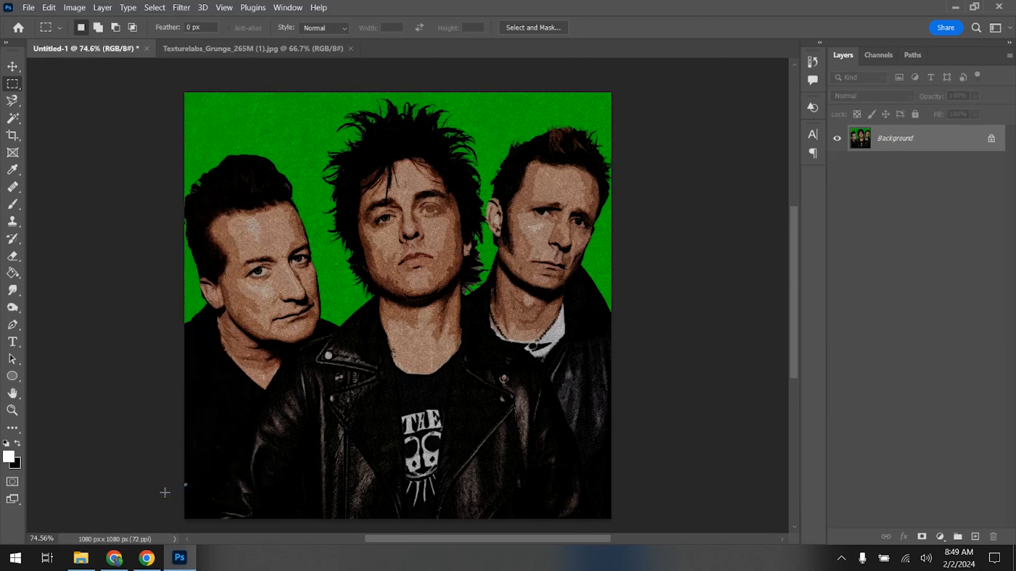
pyautogui.click(991, 139)
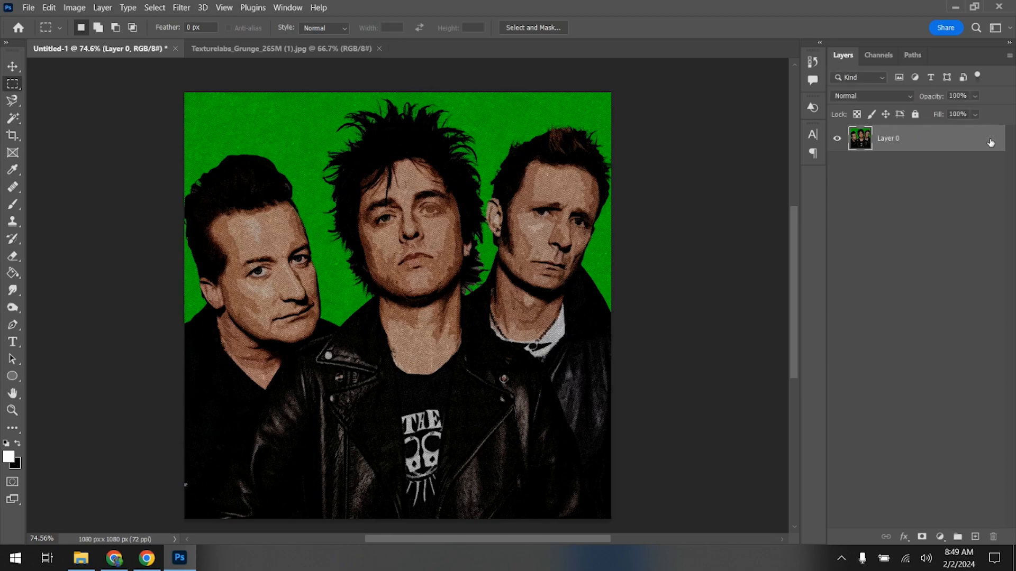
# Duplicate Layer 0 three times, making four stacked copies of the band image.
pyautogui.moveTo(991, 142); pyautogui.dragTo(975, 536)
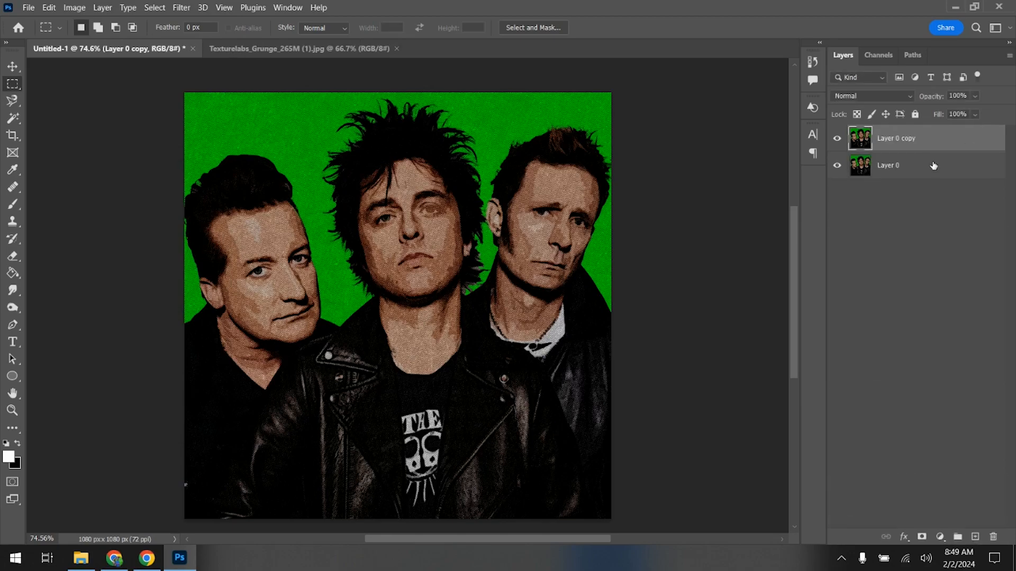
pyautogui.hotkey('ctrl', 'j')
pyautogui.hotkey('ctrl', 'j')
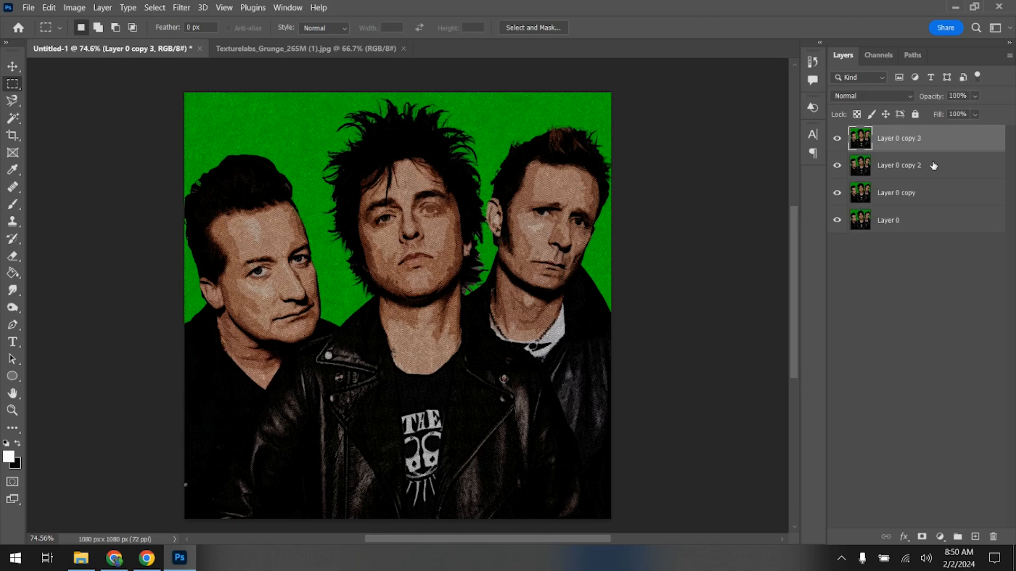
# Scale Layer 0 copy 3 into the canvas's upper-left quarter and Layer 0 copy 2 into the upper-right quarter, each to about 53%.
pyautogui.hotkey('ctrl', 't')
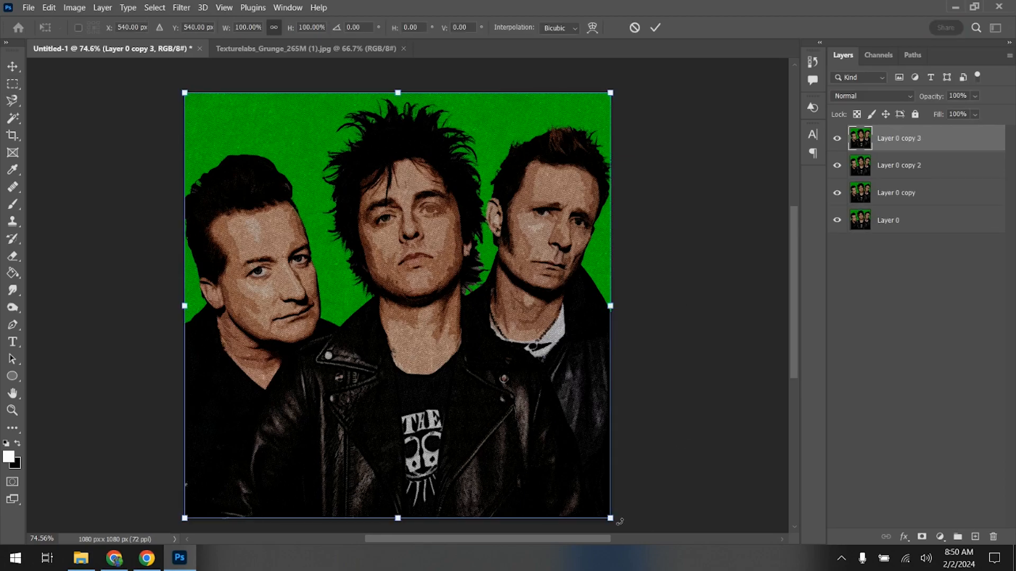
pyautogui.moveTo(610, 518); pyautogui.dragTo(368, 364)
pyautogui.press('Return')
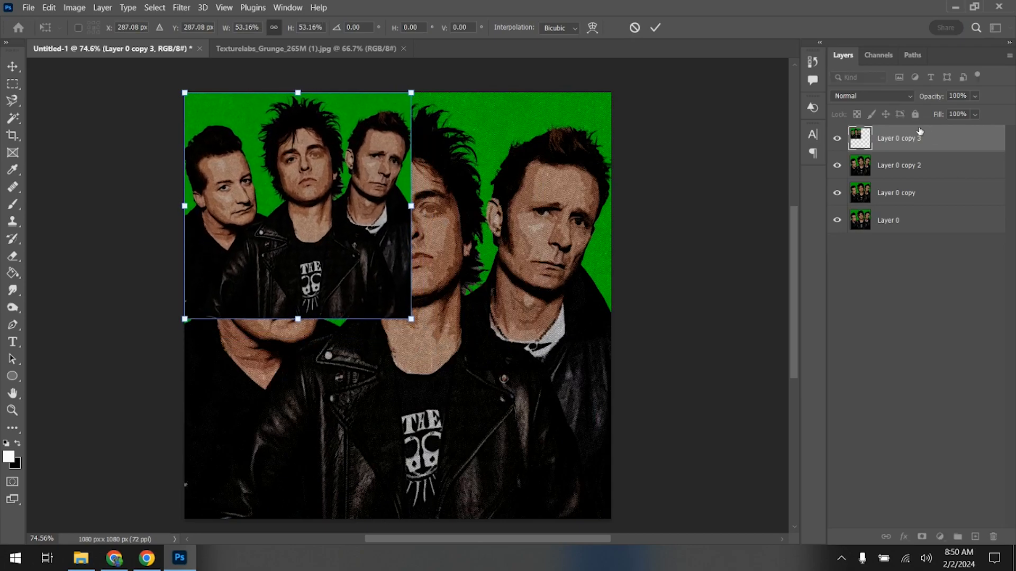
pyautogui.click(910, 169)
pyautogui.hotkey('ctrl', 't')
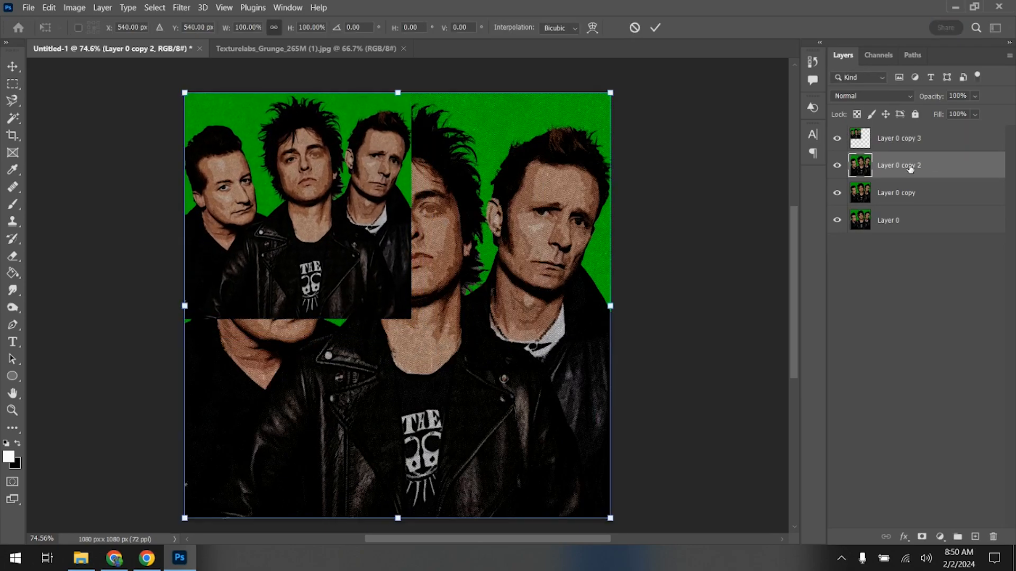
pyautogui.moveTo(184, 520); pyautogui.dragTo(458, 396)
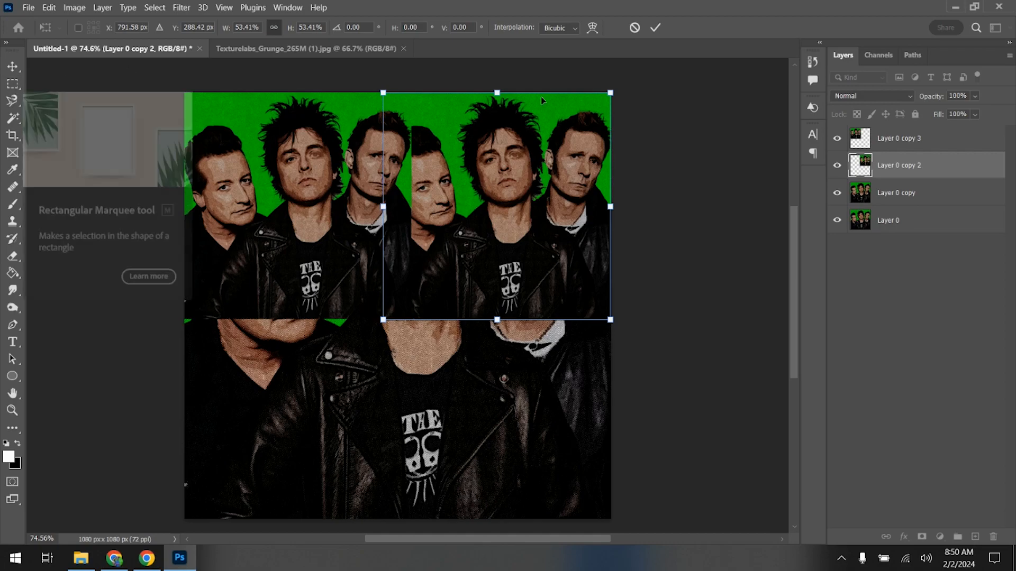
# Scale Layer 0 copy to about 52% in the canvas's lower-left quarter and shrink Layer 0 into the lower-right quarter.
pyautogui.click(948, 193)
pyautogui.hotkey('ctrl', 't')
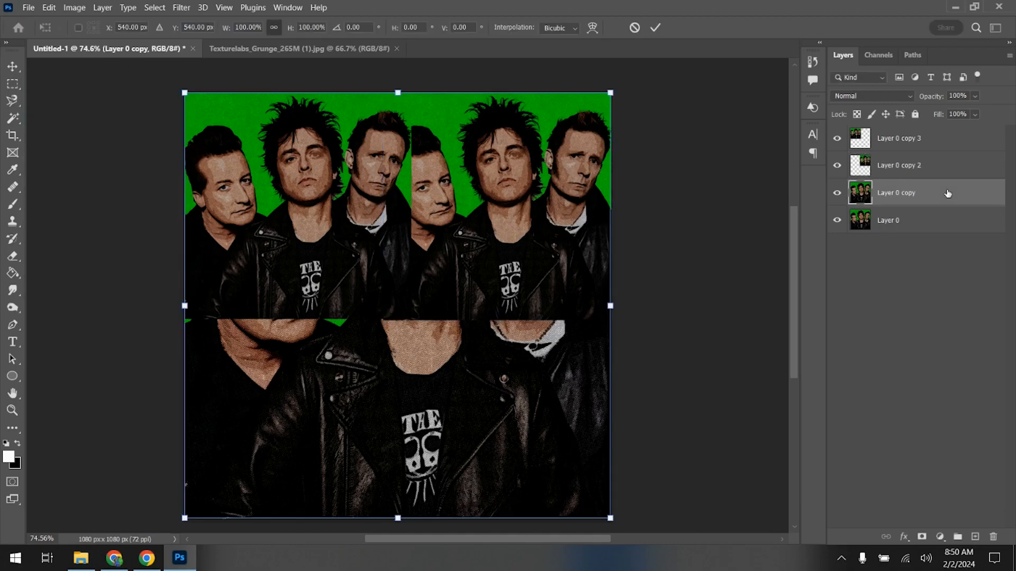
pyautogui.moveTo(610, 93); pyautogui.dragTo(406, 296)
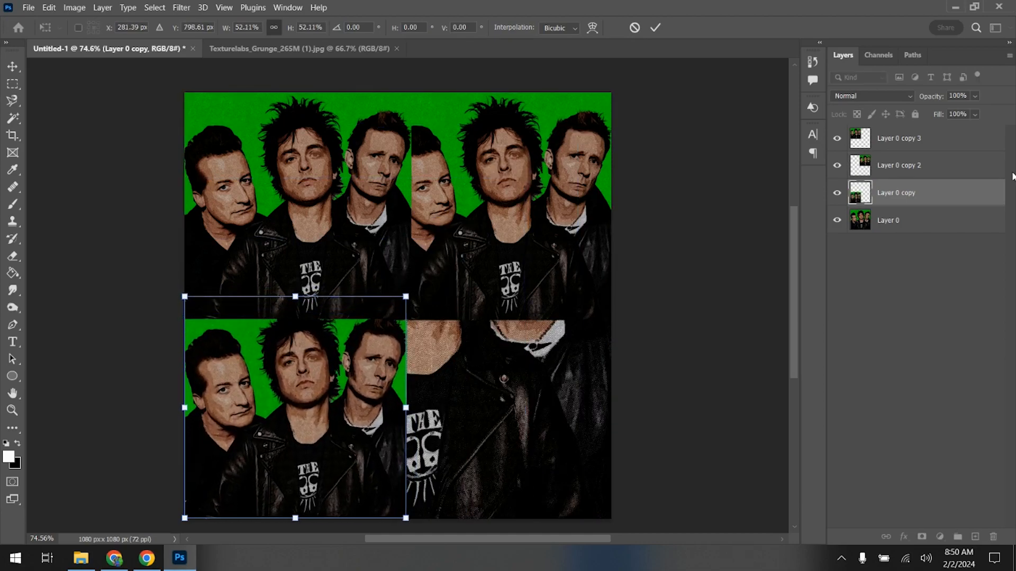
pyautogui.click(906, 221)
pyautogui.hotkey('ctrl', 't')
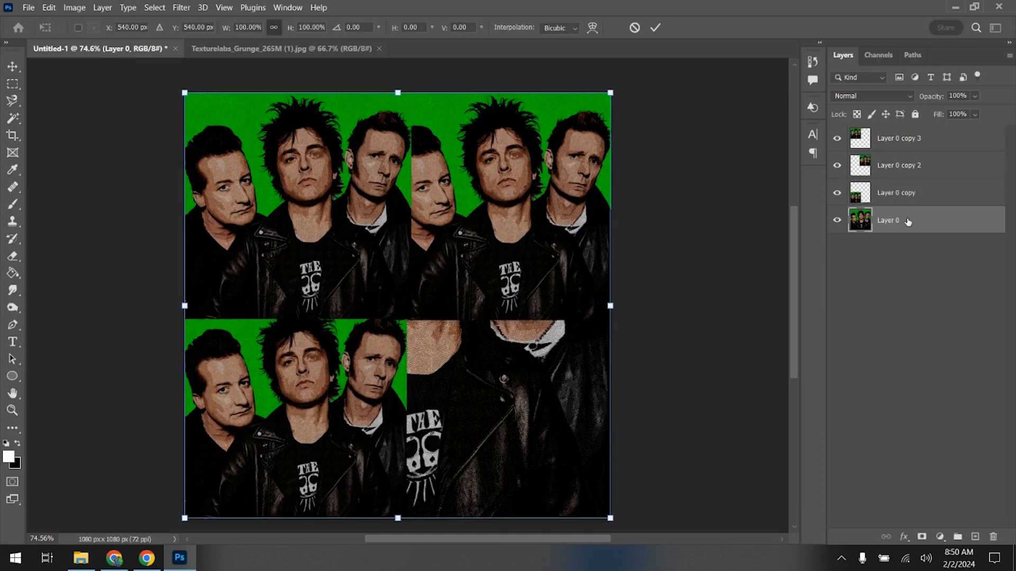
pyautogui.moveTo(184, 94); pyautogui.dragTo(388, 333)
pyautogui.press('Return')
pyautogui.press('m')
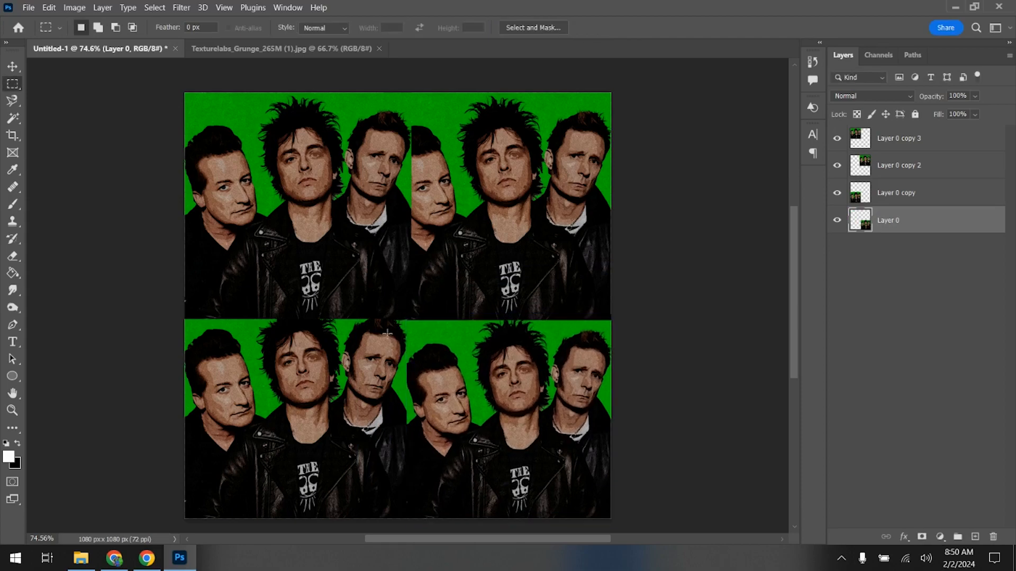
# Shift the hue of Layer 0 copy 3 to -132 with a Hue/Saturation adjustment.
pyautogui.click(903, 137)
pyautogui.click(74, 8)
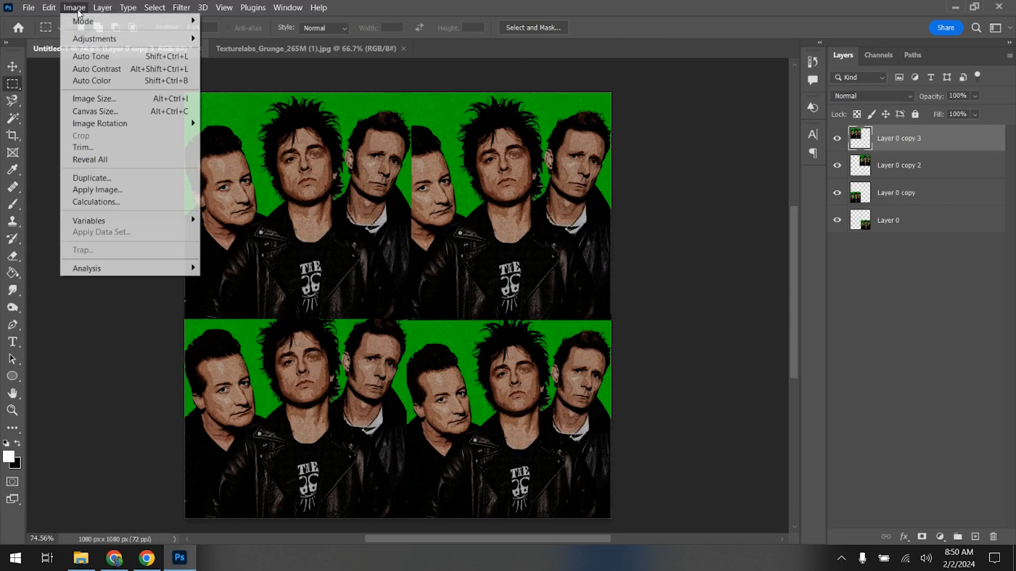
pyautogui.moveTo(105, 39)
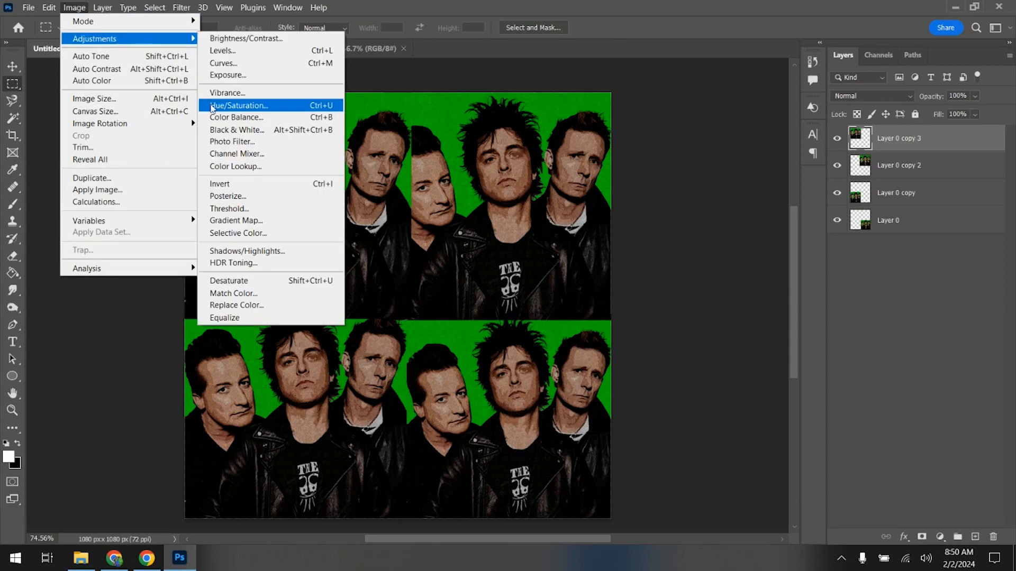
pyautogui.click(223, 105)
pyautogui.moveTo(777, 169); pyautogui.dragTo(727, 175)
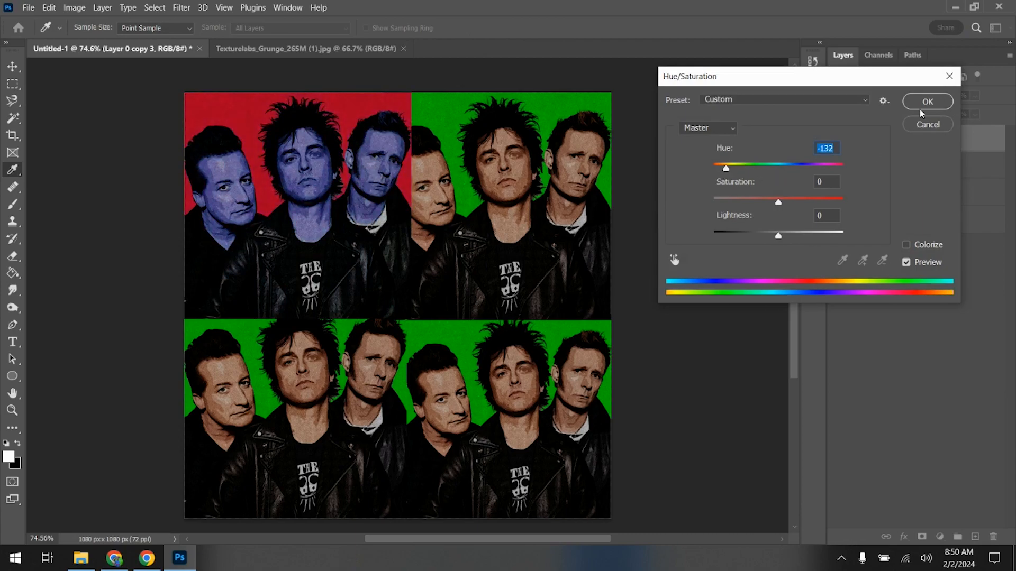
pyautogui.click(925, 103)
# Apply a Brightness/Contrast adjustment to Layer 0 copy 2 with brightness 38 and contrast 29.
pyautogui.click(919, 167)
pyautogui.click(74, 8)
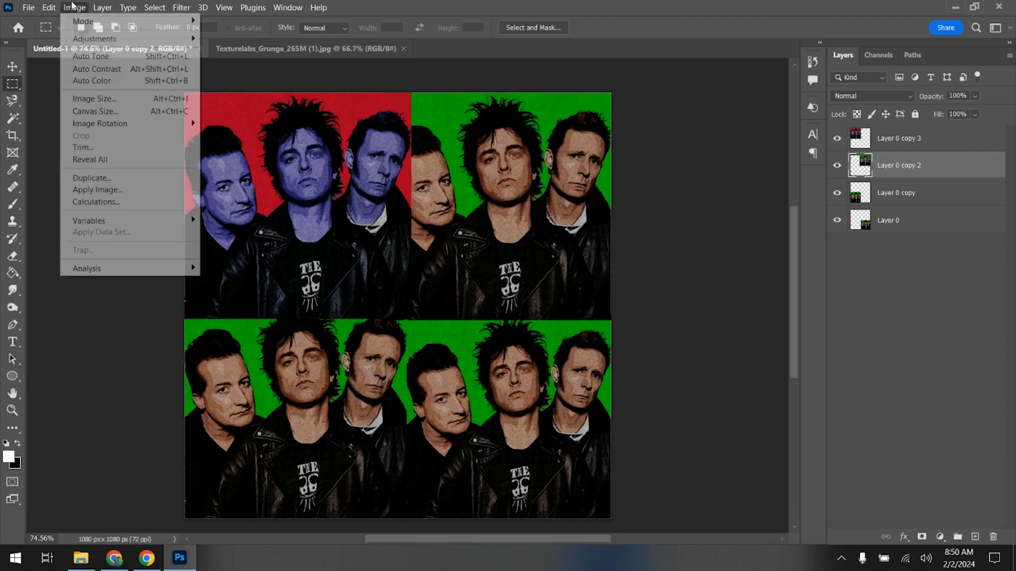
pyautogui.moveTo(94, 38)
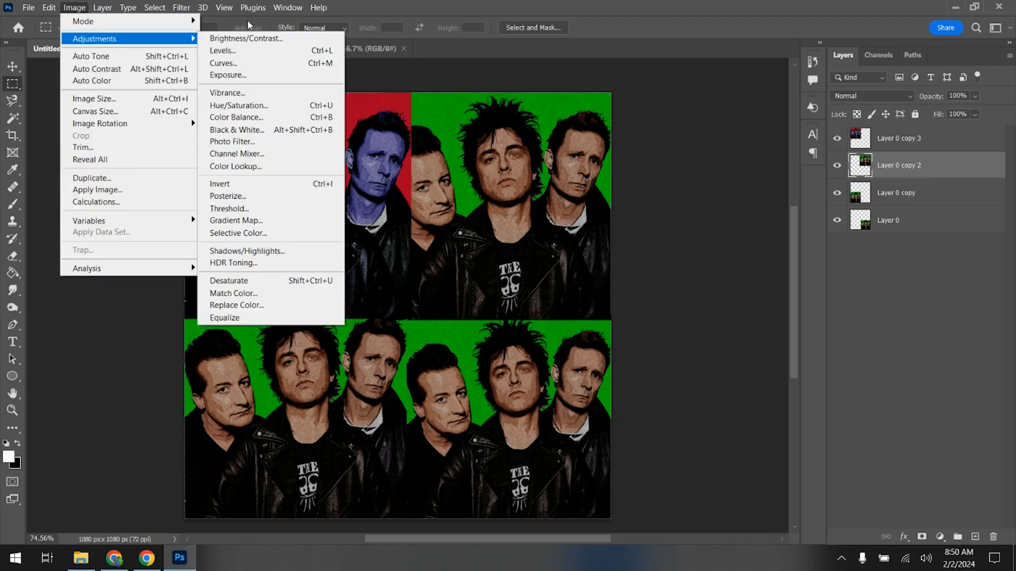
pyautogui.click(251, 37)
pyautogui.moveTo(656, 151); pyautogui.dragTo(671, 150)
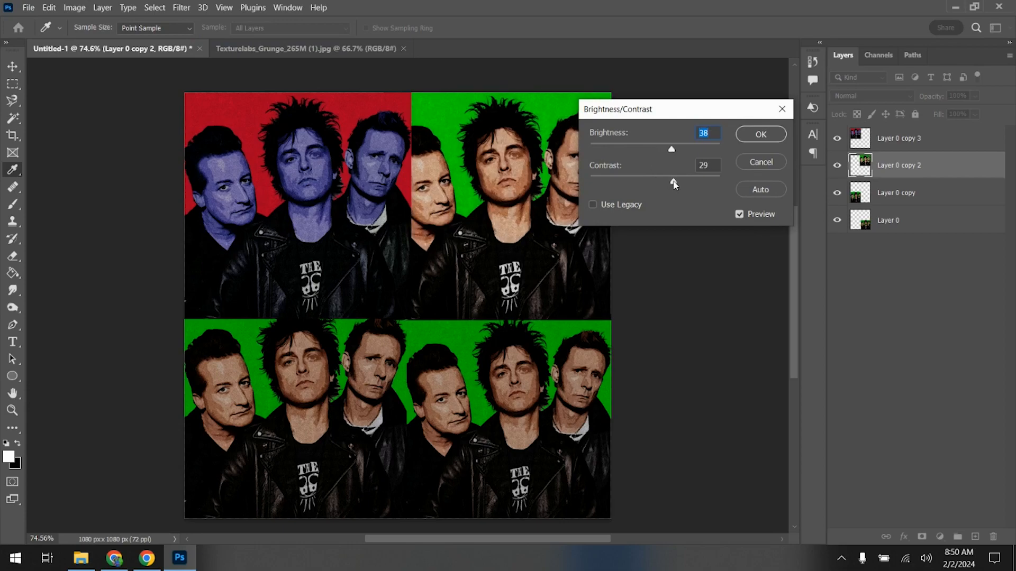
pyautogui.click(760, 134)
# Shift the hue of Layer 0 copy 2 to +80 with a Hue/Saturation adjustment.
pyautogui.click(75, 7)
pyautogui.moveTo(94, 39)
pyautogui.click(238, 105)
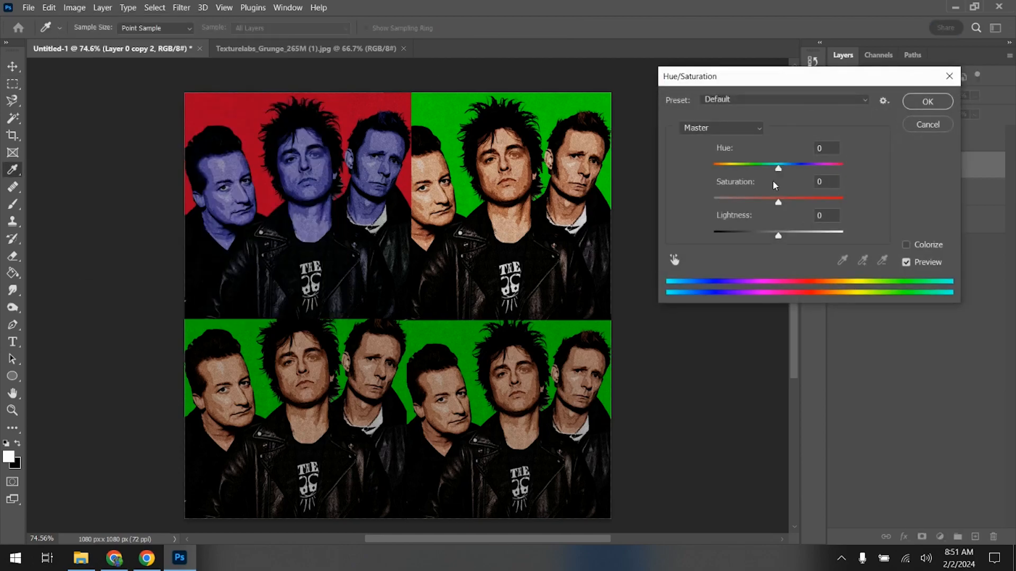
pyautogui.moveTo(778, 169); pyautogui.dragTo(816, 156)
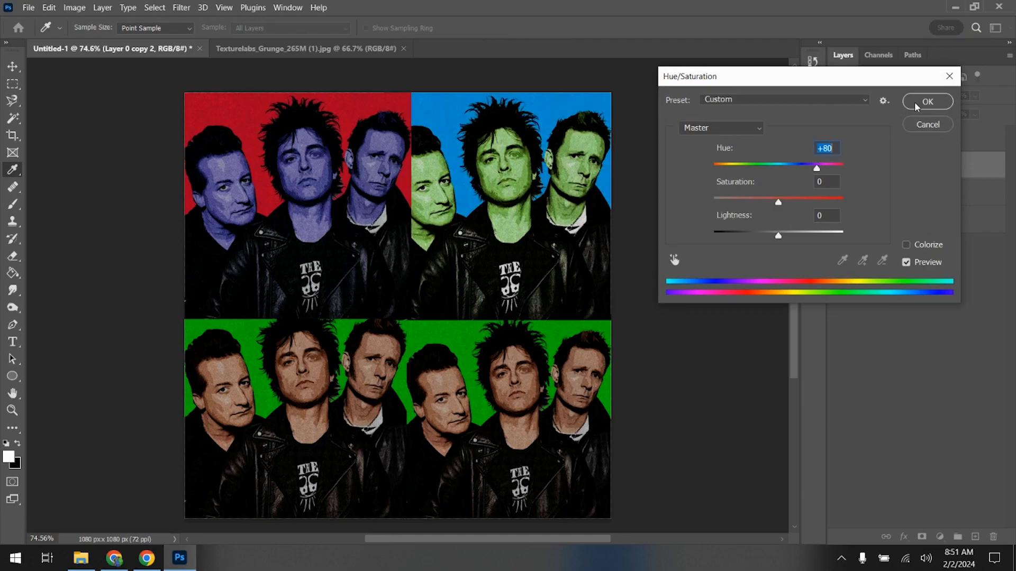
pyautogui.click(916, 102)
# Shift the hue of Layer 0 copy to +180 with a Hue/Saturation adjustment.
pyautogui.click(896, 202)
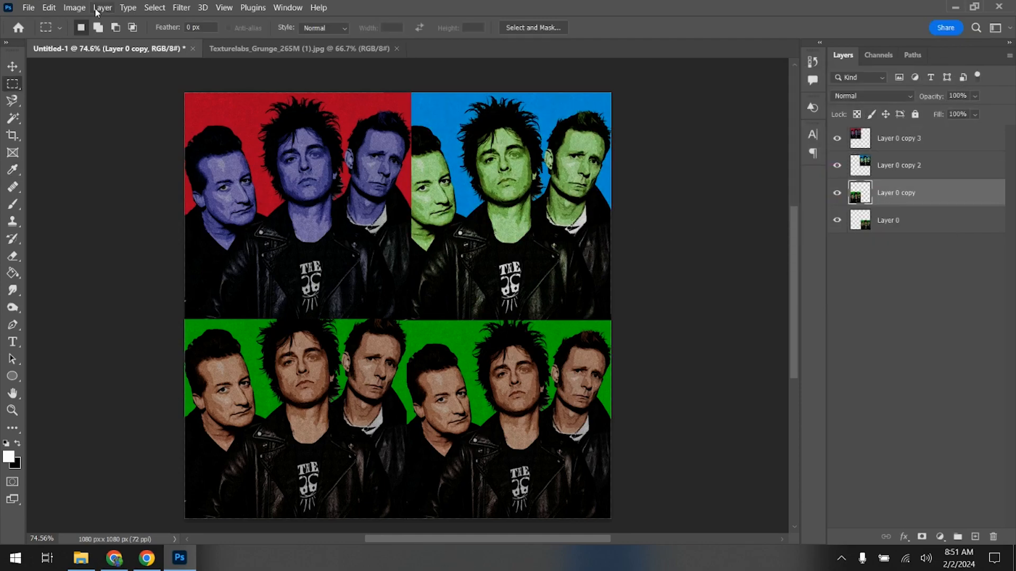
pyautogui.click(74, 8)
pyautogui.moveTo(82, 40)
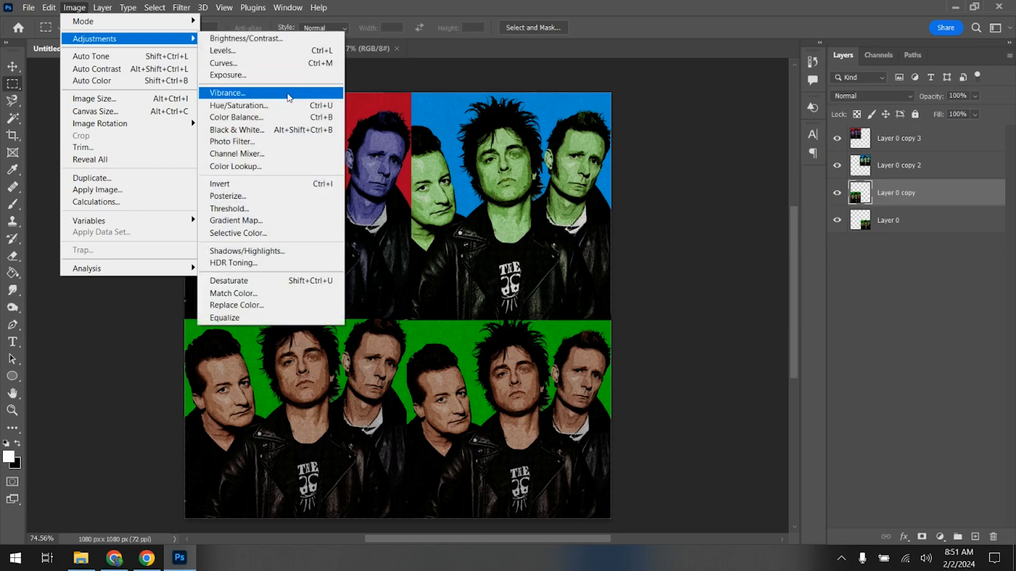
pyautogui.click(239, 105)
pyautogui.moveTo(782, 172); pyautogui.dragTo(850, 170)
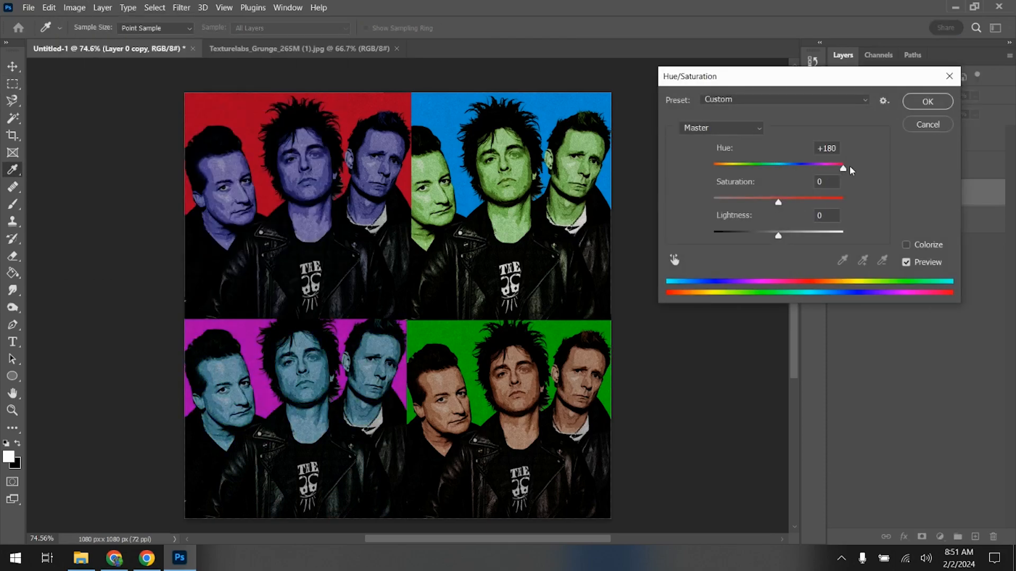
pyautogui.click(917, 103)
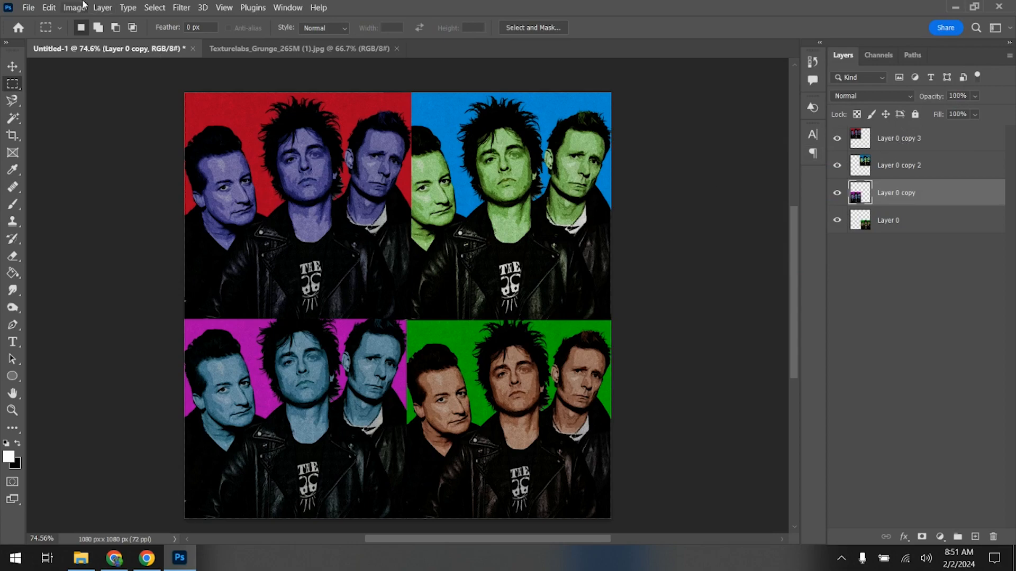
# Flatten the four-panel image into one layer and close the Texturelabs_Grunge_265M (1).jpg document.
pyautogui.click(103, 8)
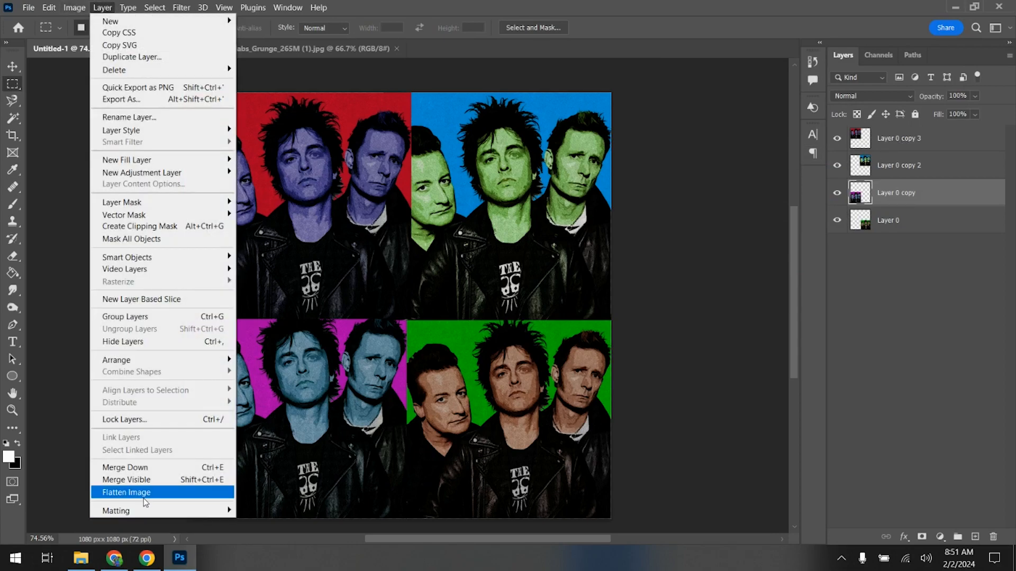
pyautogui.click(144, 495)
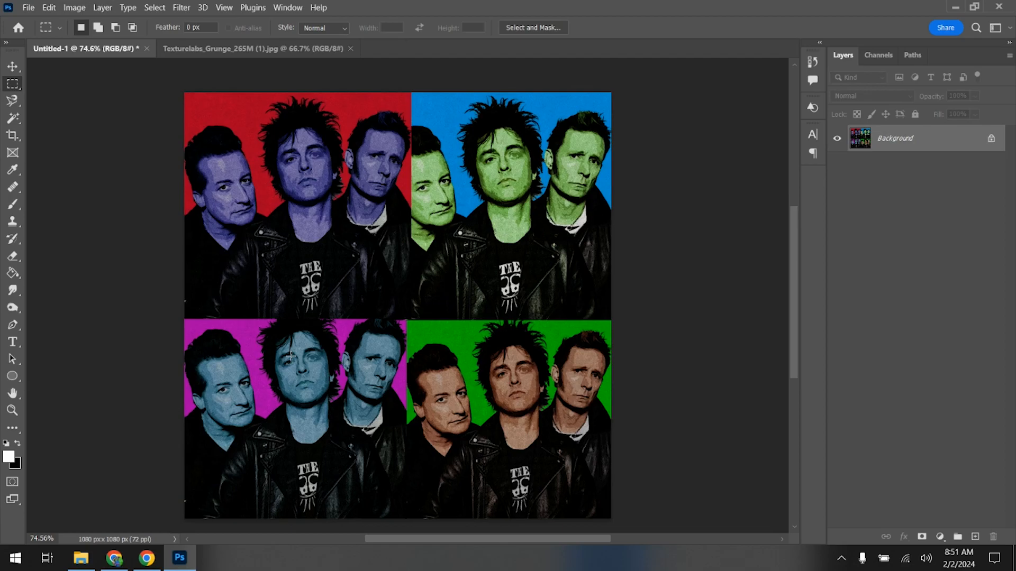
pyautogui.click(177, 53)
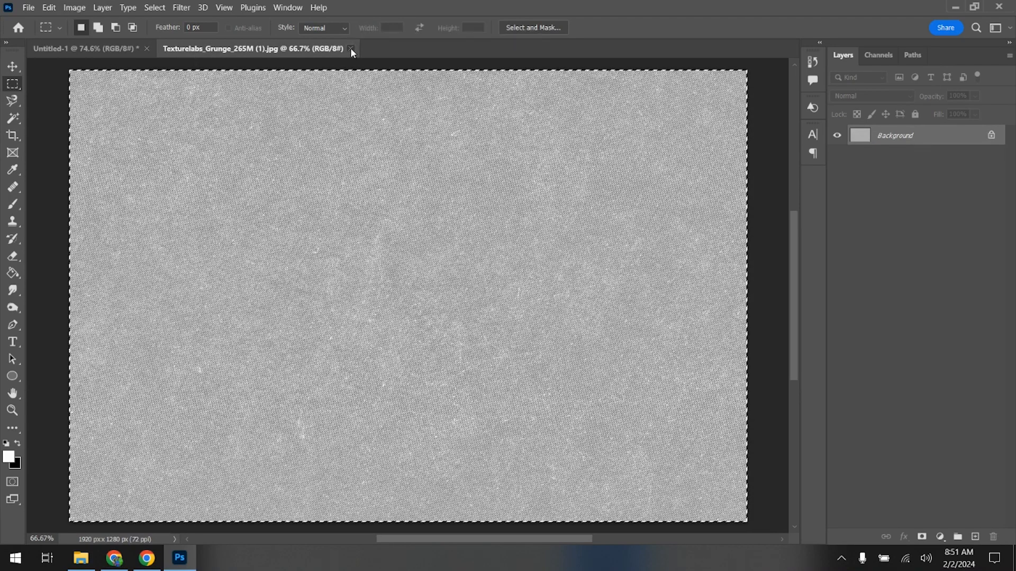
pyautogui.click(350, 49)
# Save the image to the computer's Desktop as a PNG named "Your name and POP ART BOOM" with the large file size option.
pyautogui.click(29, 7)
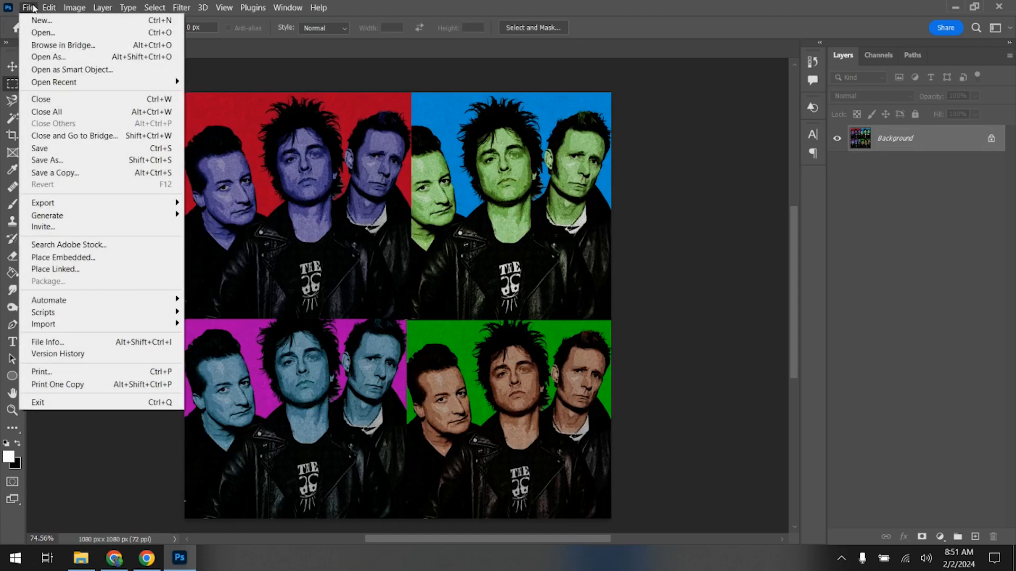
pyautogui.click(47, 160)
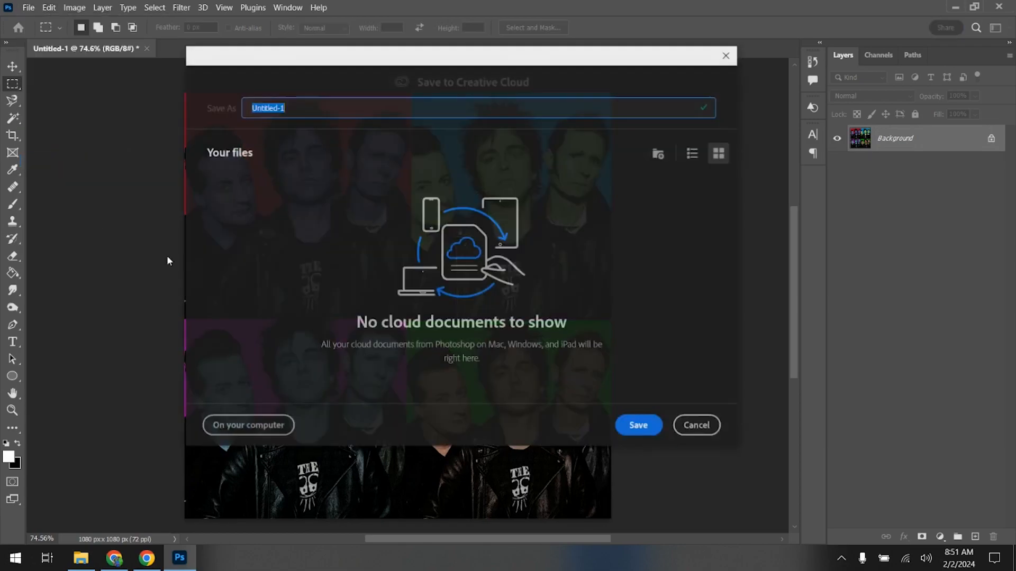
pyautogui.click(273, 426)
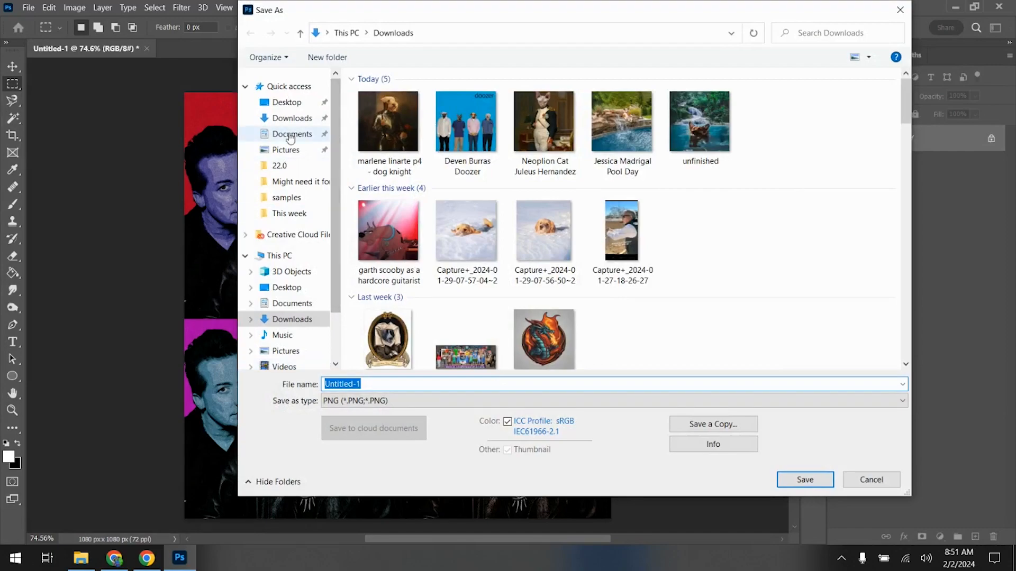
pyautogui.click(288, 103)
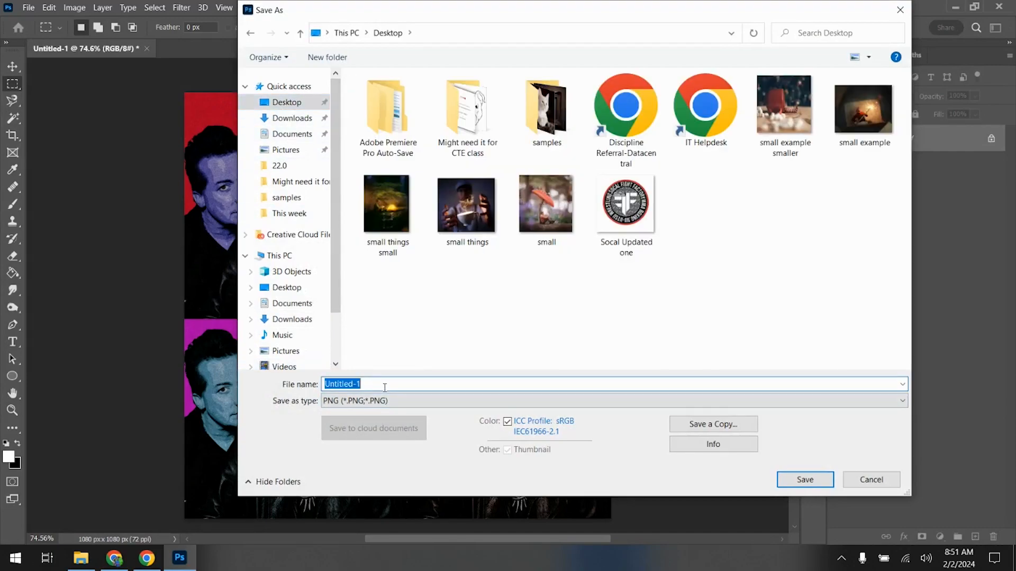
pyautogui.write('Your name and POP ART BOOM')
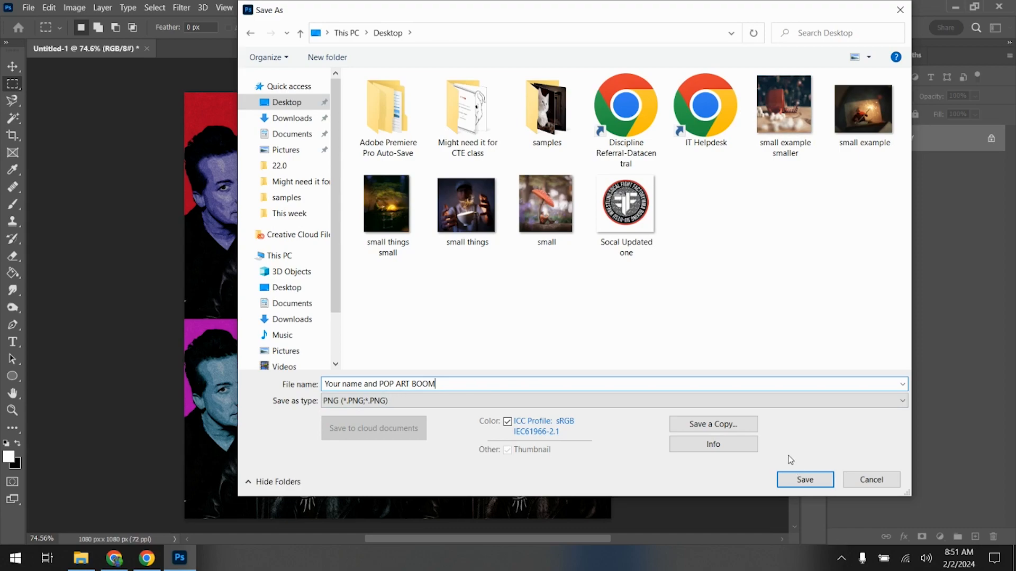
pyautogui.click(804, 480)
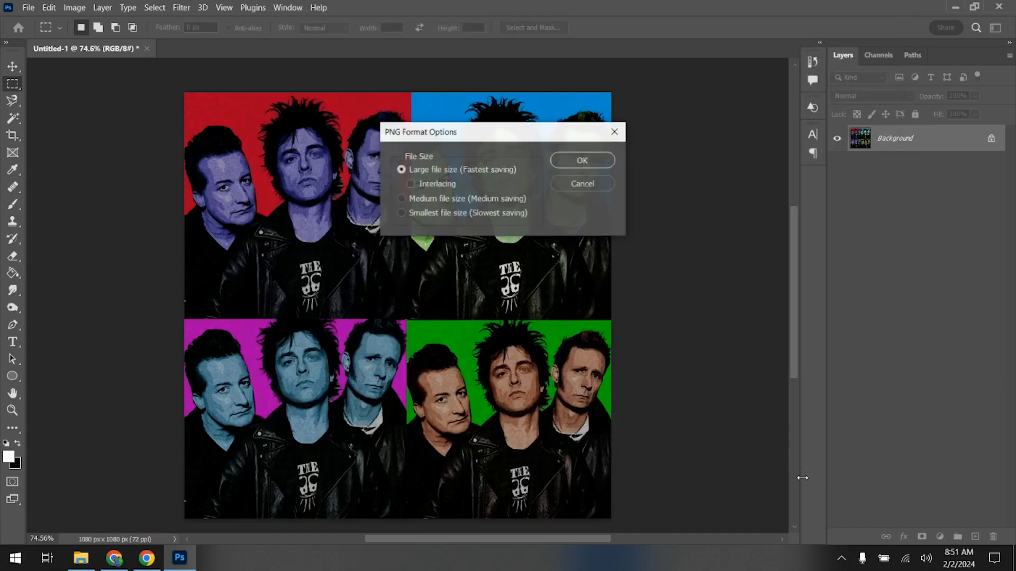
pyautogui.click(582, 161)
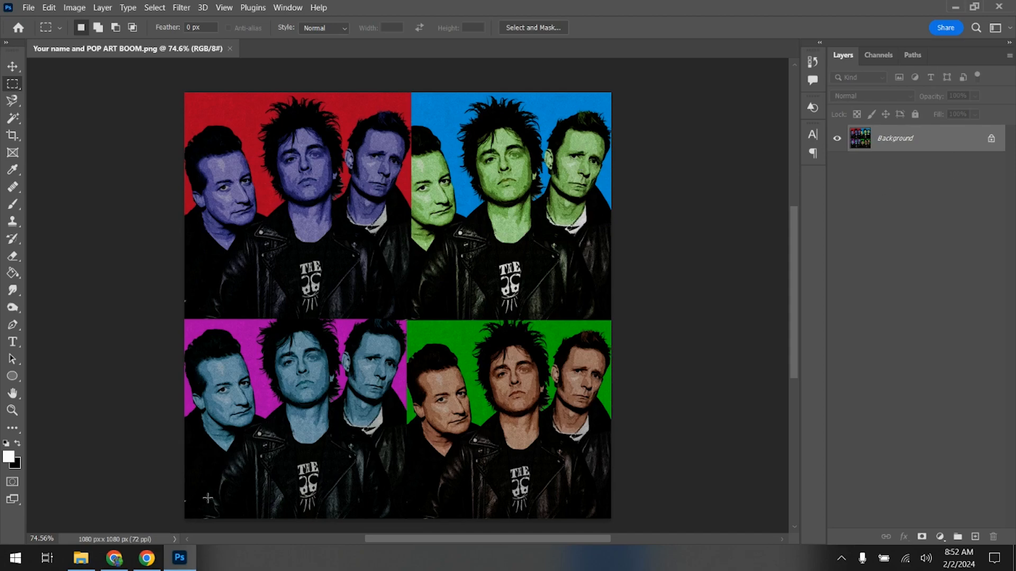
pyautogui.click(153, 559)
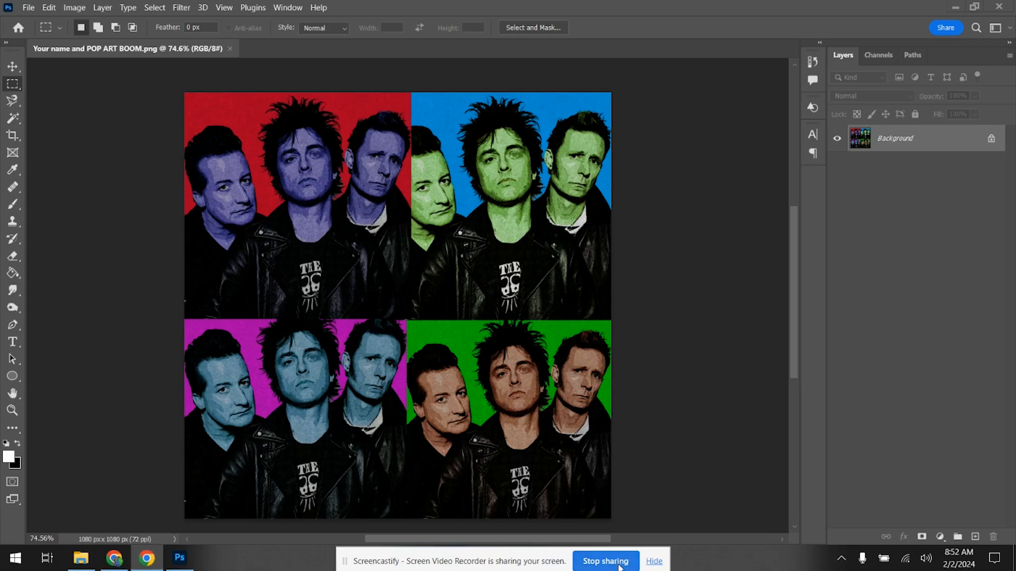